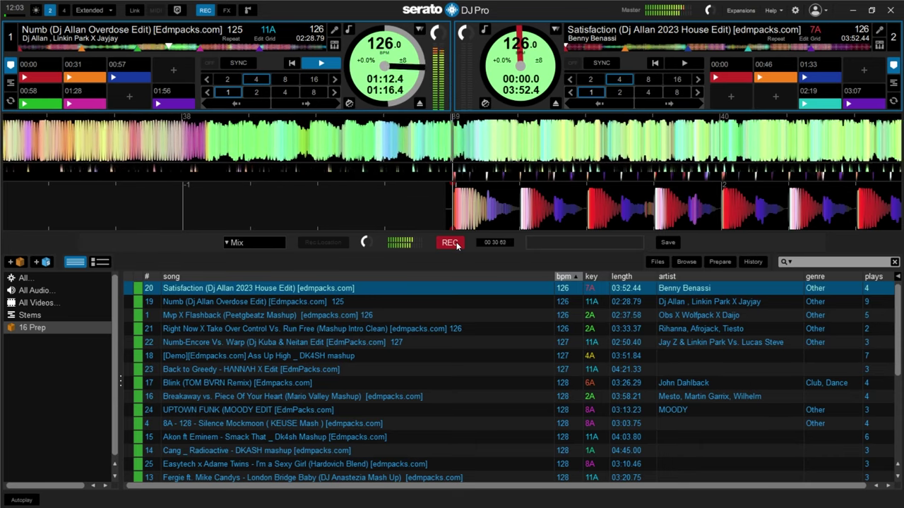
Start Satisfaction on deck 2 from its beginning and stop Numb on deck 1.
key("7")
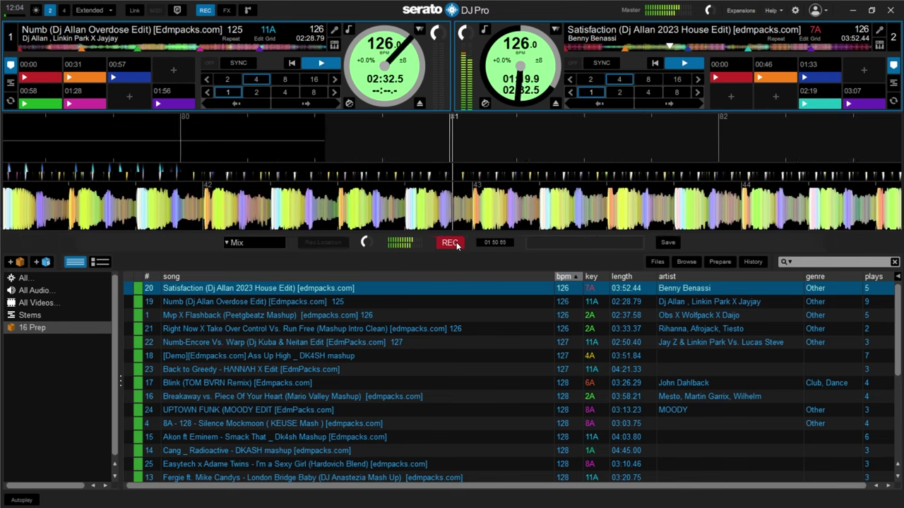
key("w")
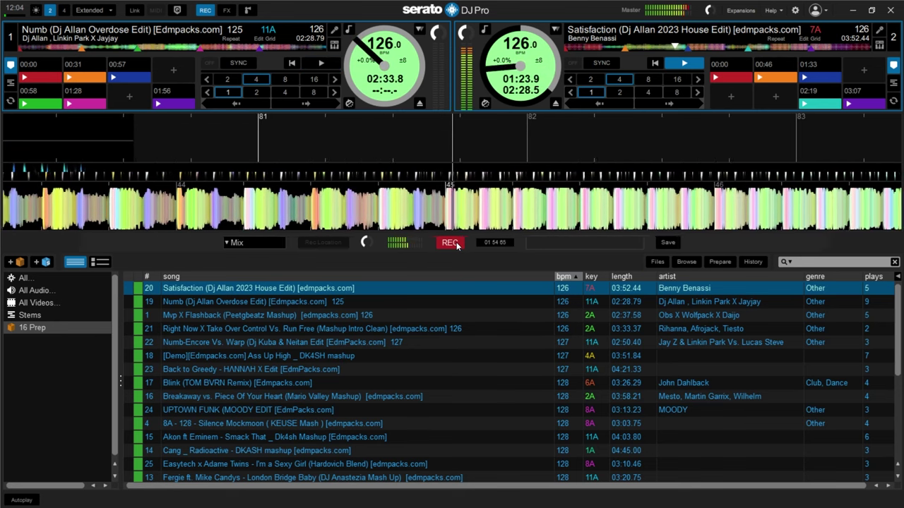
Load Mvp X Flashback (Peetgbeatz Mashup) onto deck 1 and play it from its 00:57 cue point.
key("Down")
key("Down")
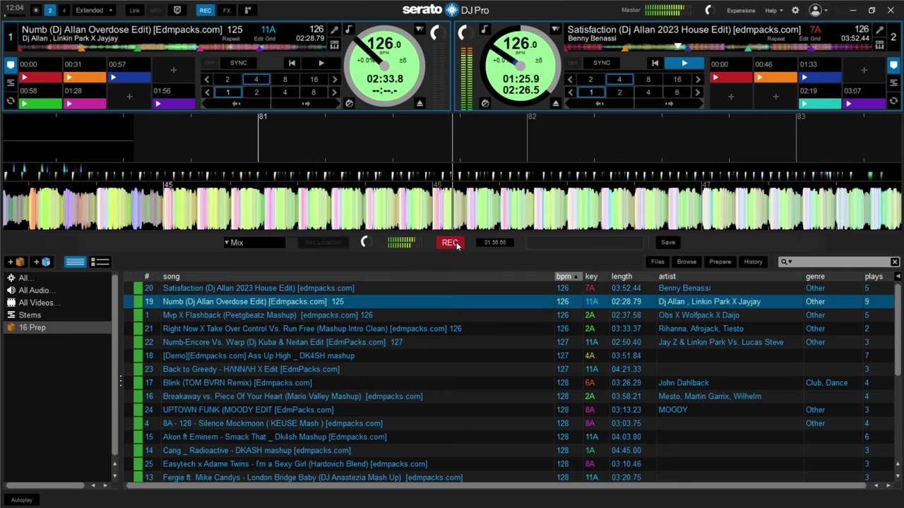
key("shift+Left")
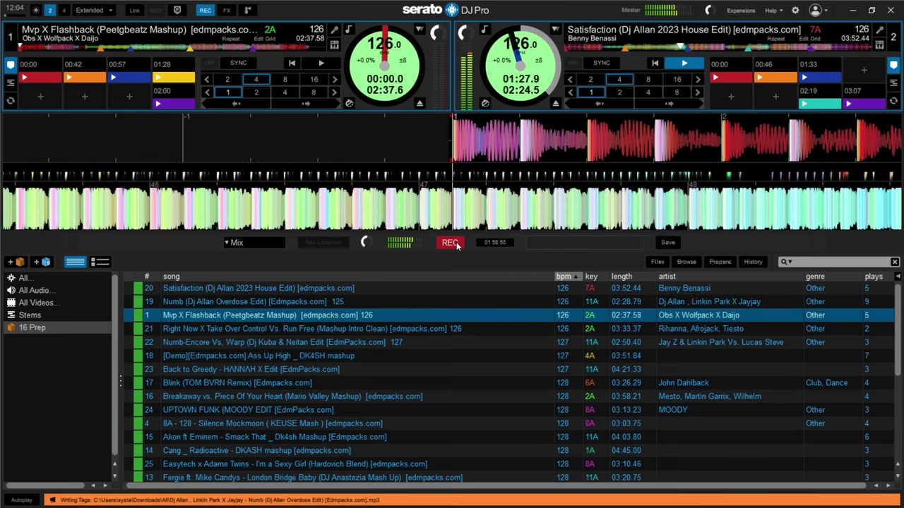
key("3")
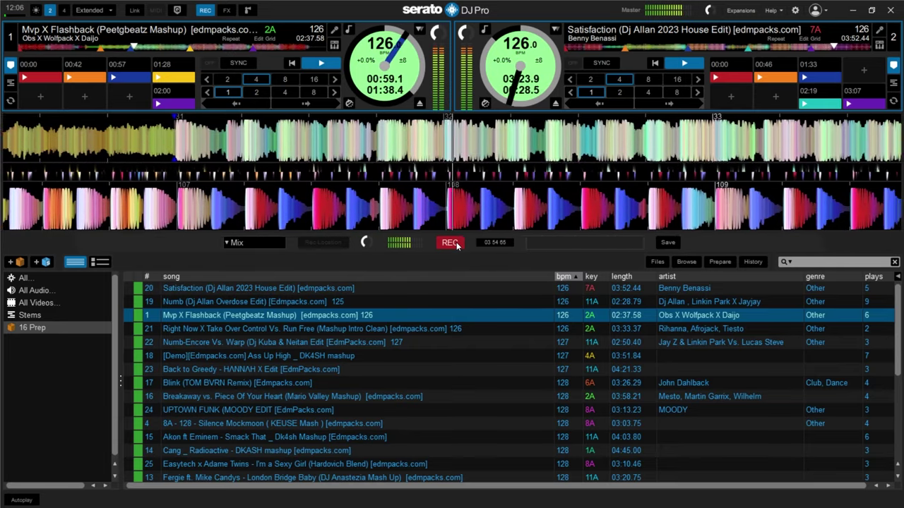
Load Right Now X Take Over Control Vs. Run Free onto deck 2 and Numb-Encore Vs. Warp onto deck 1.
key("Down")
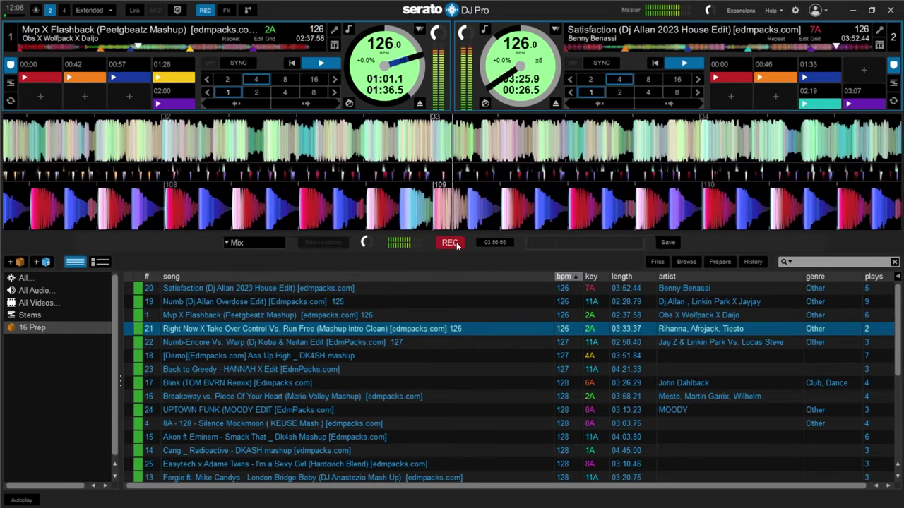
key("shift+Right")
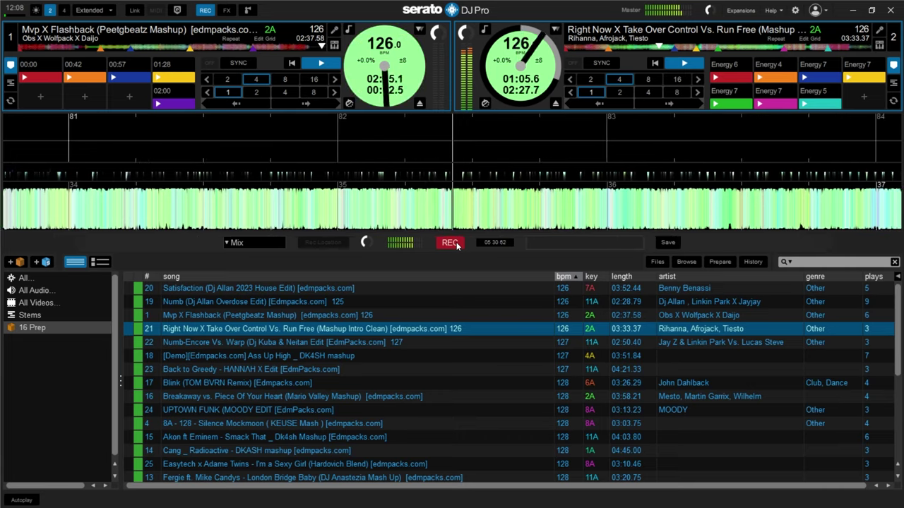
key("Down")
key("shift+Left")
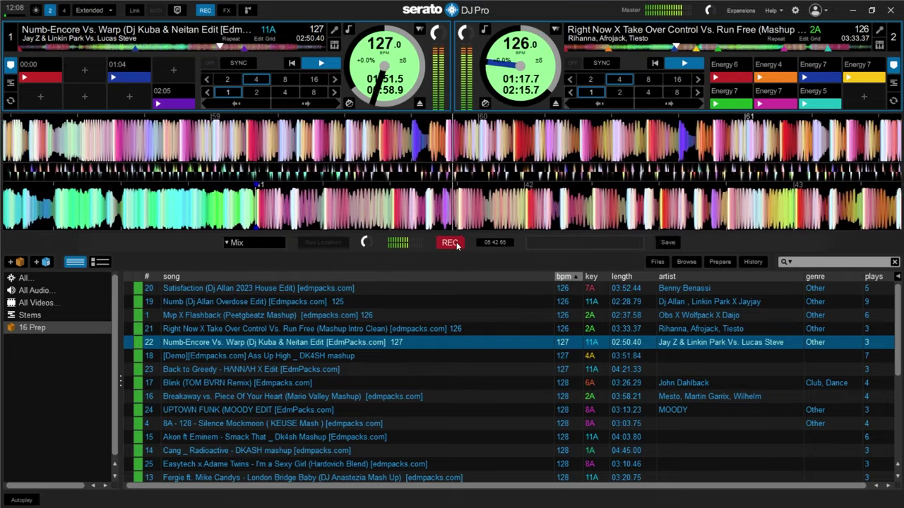
Audition Numb-Encore Vs. Warp on deck 1 from its 01:04 cue point and bring it into the mix.
key("2")
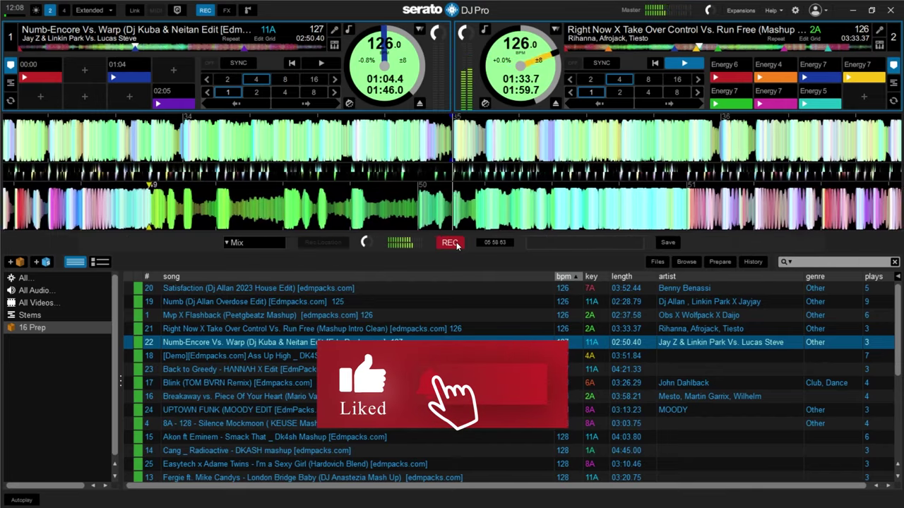
key("w")
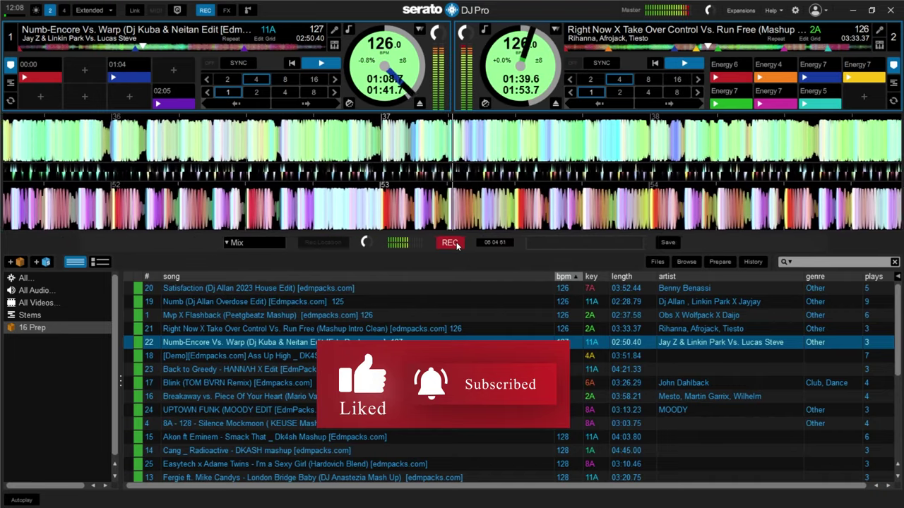
key("w")
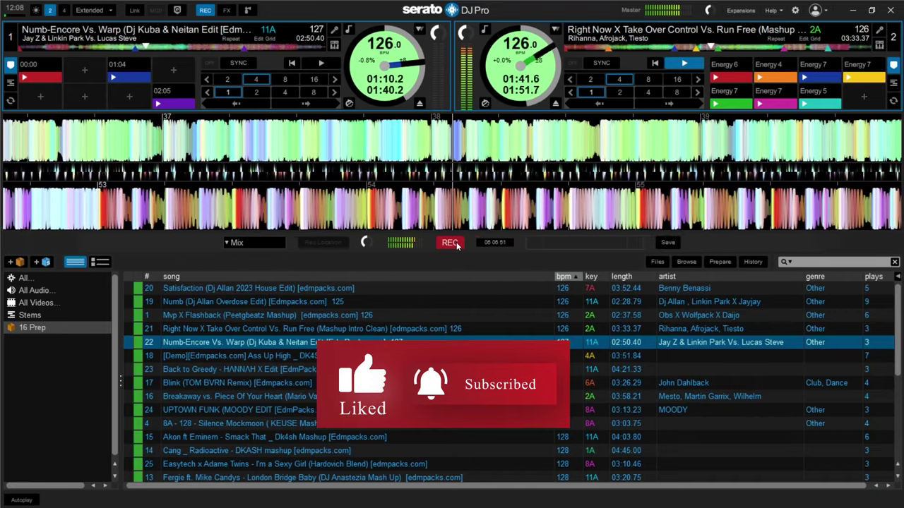
key("shift+Left")
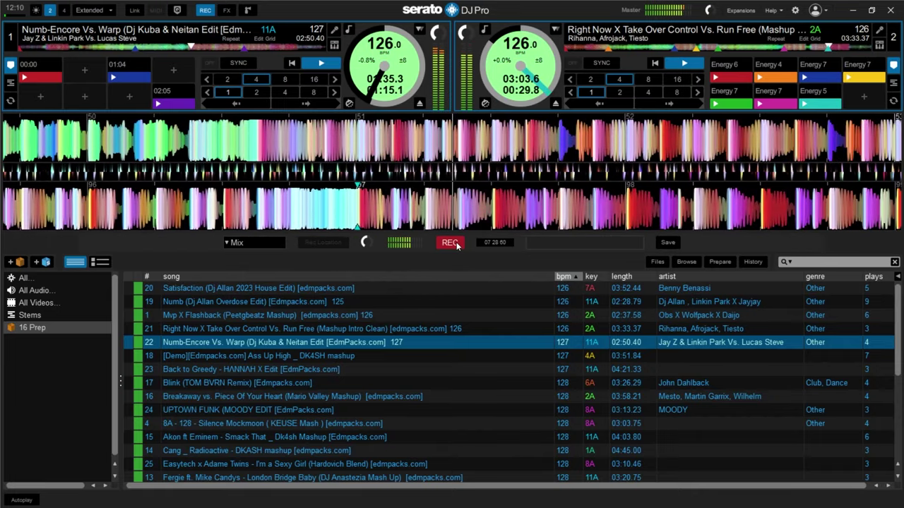
Load Ass Up High _ DK4SH mashup from the 16 Prep crate onto deck 2.
key("Down")
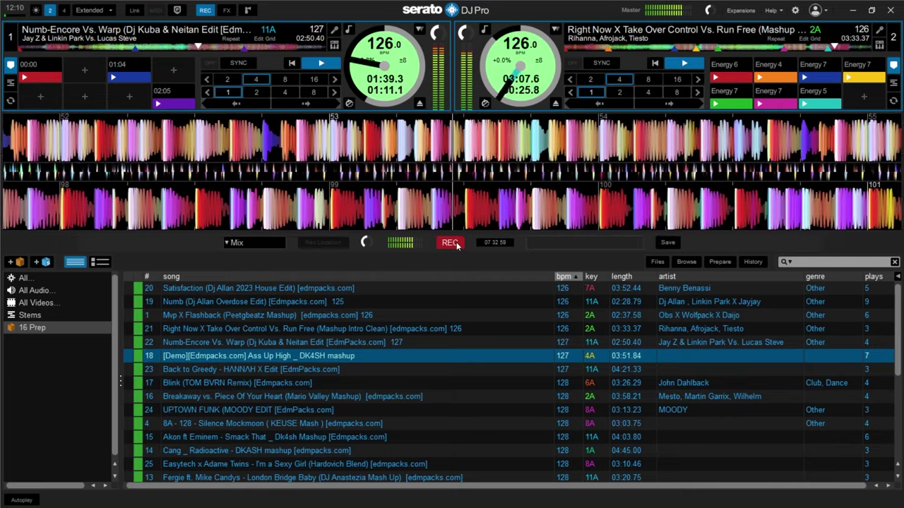
key("shift+Right")
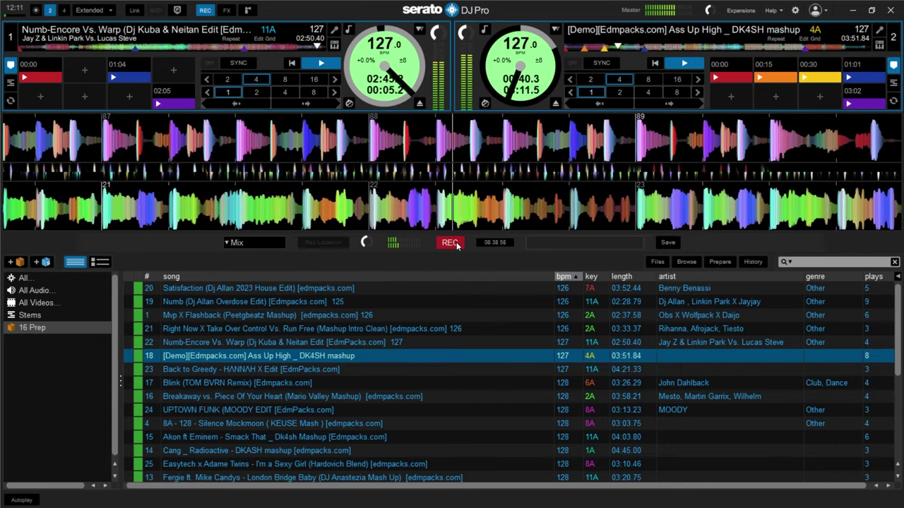
Try out Back to Greedy and Blink on deck 1 and return to Back to Greedy.
key("Down")
key("shift+Left")
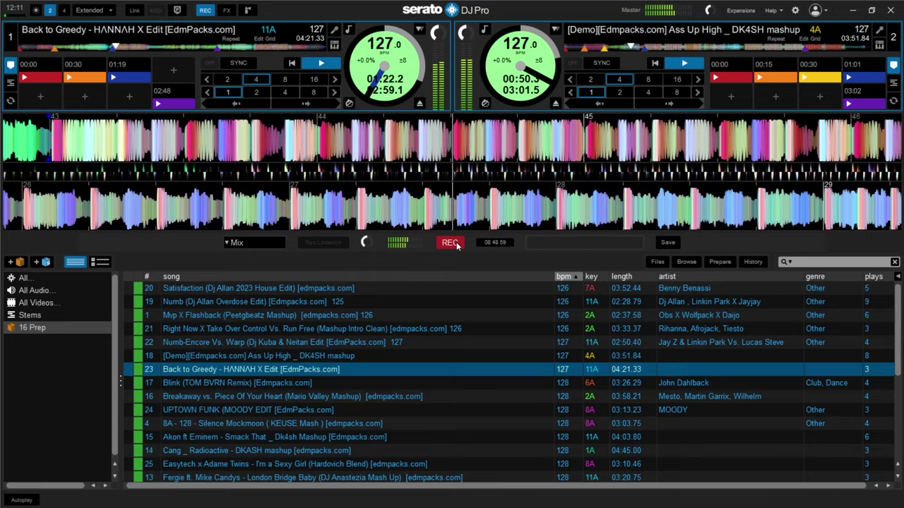
key("Down")
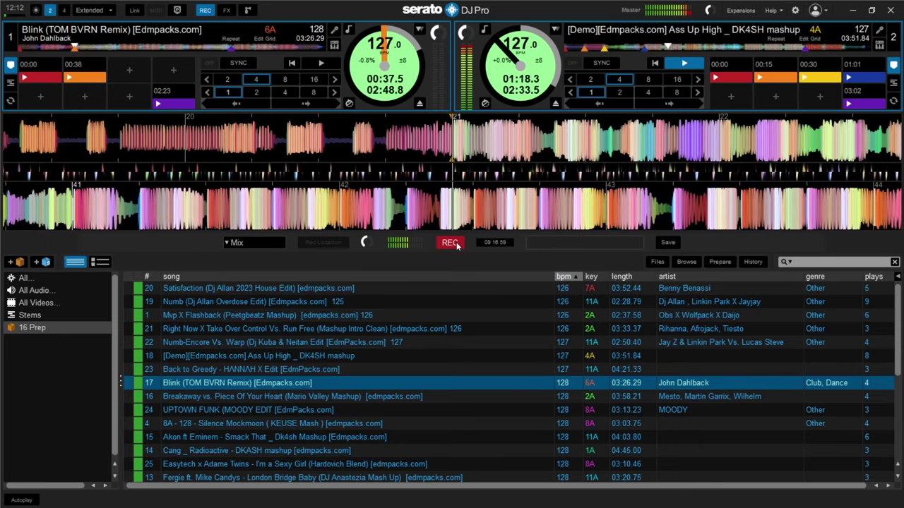
key("Up")
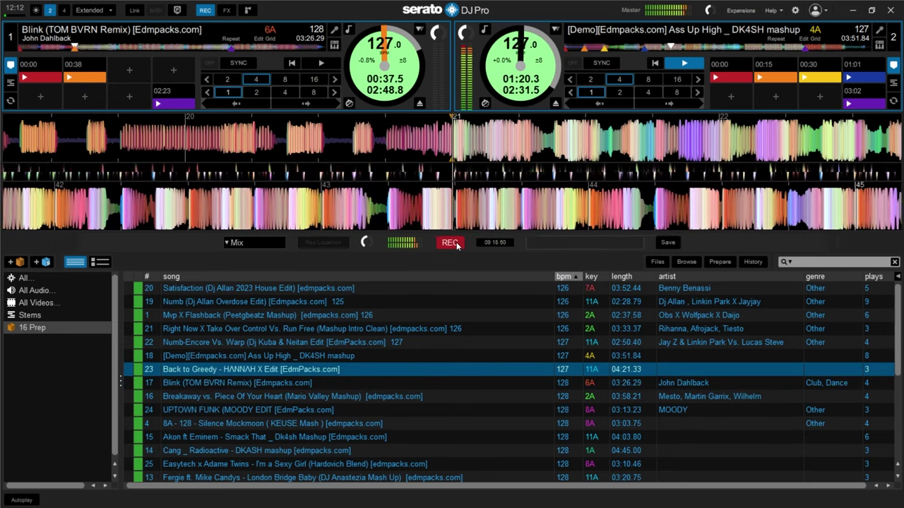
key("shift+Left")
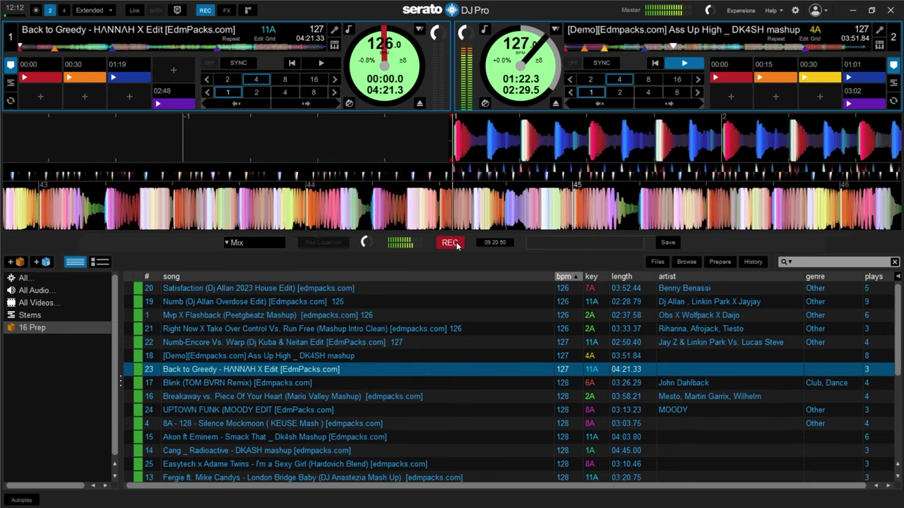
Load Blink (TOM BVRN Remix) onto deck 1 and Breakaway vs. Piece Of Your Heart onto deck 2.
key("Down")
key("shift+Left")
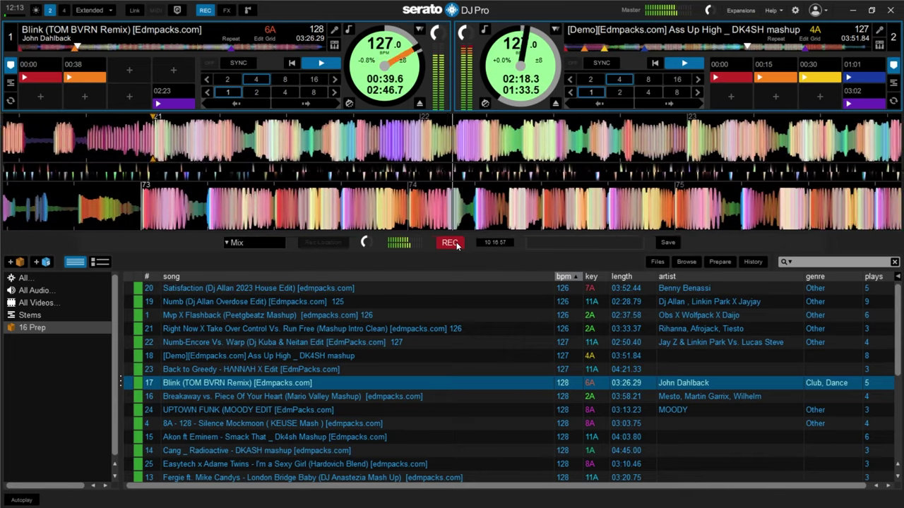
key("Down")
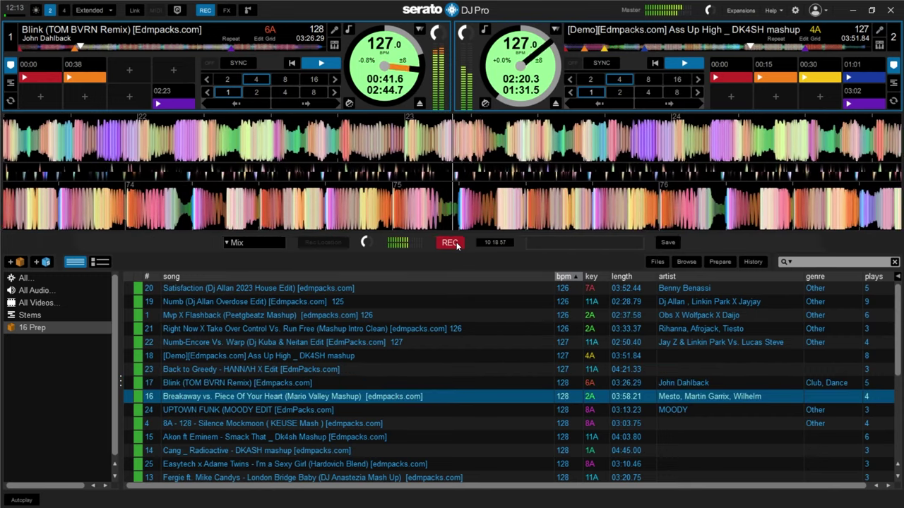
key("shift+Right")
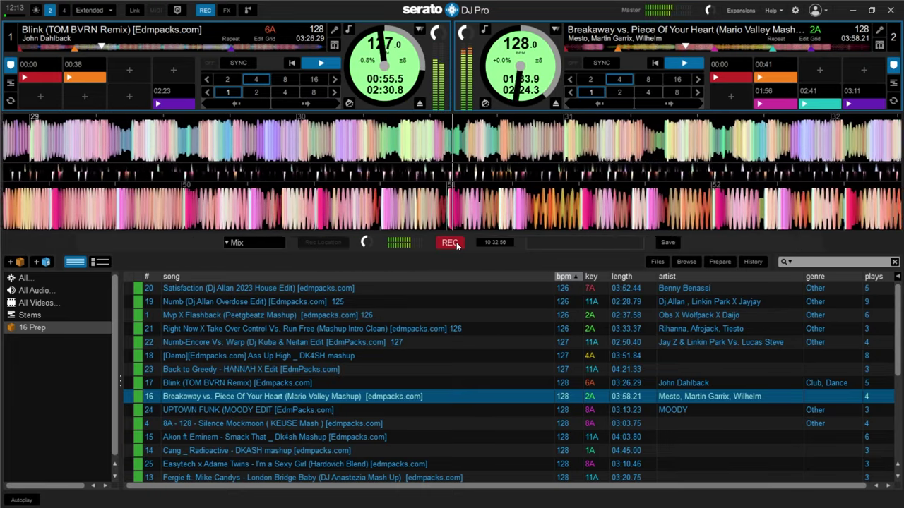
key("shift+Right")
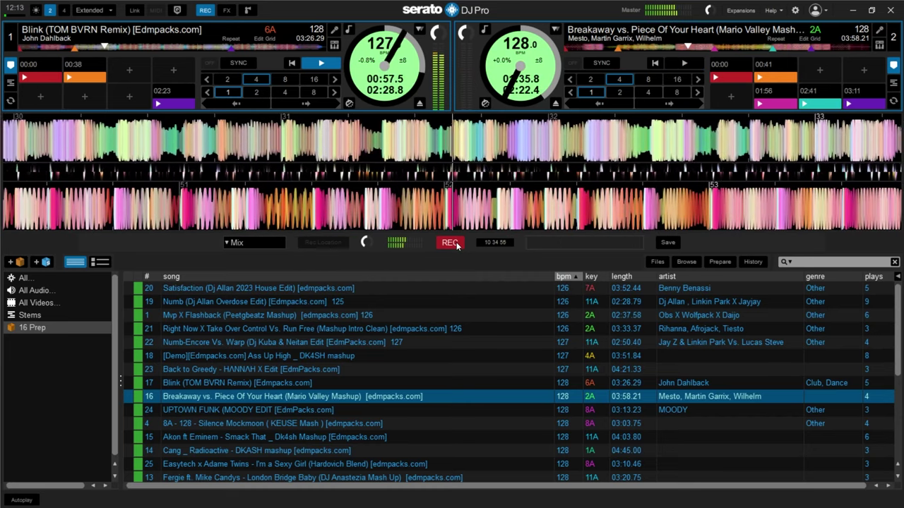
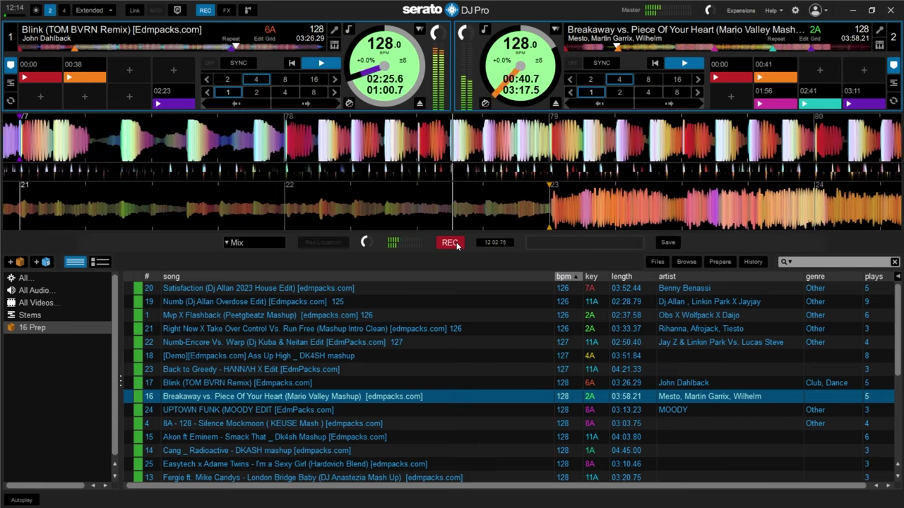
Load UPTOWN FUNK (MOODY EDIT) onto deck 1, audition it, and play it from the beginning.
key("Down")
key("shift+Left")
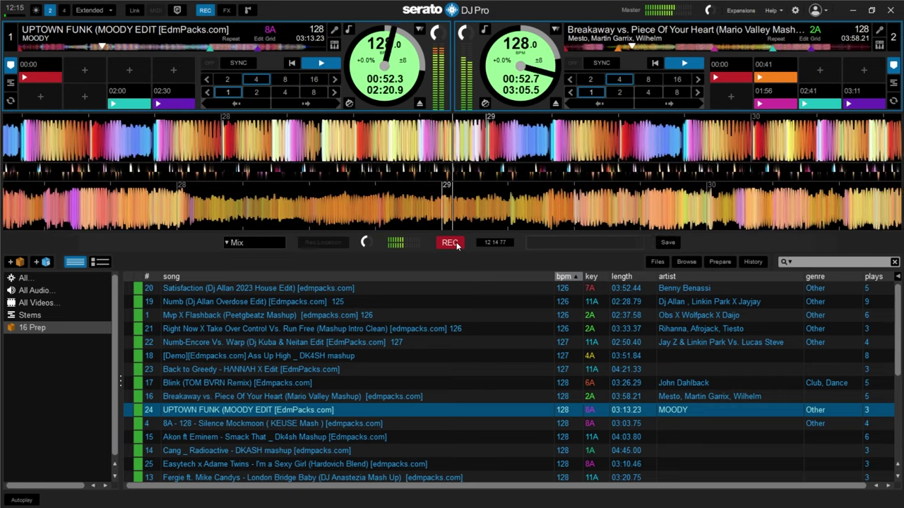
key("shift+Left")
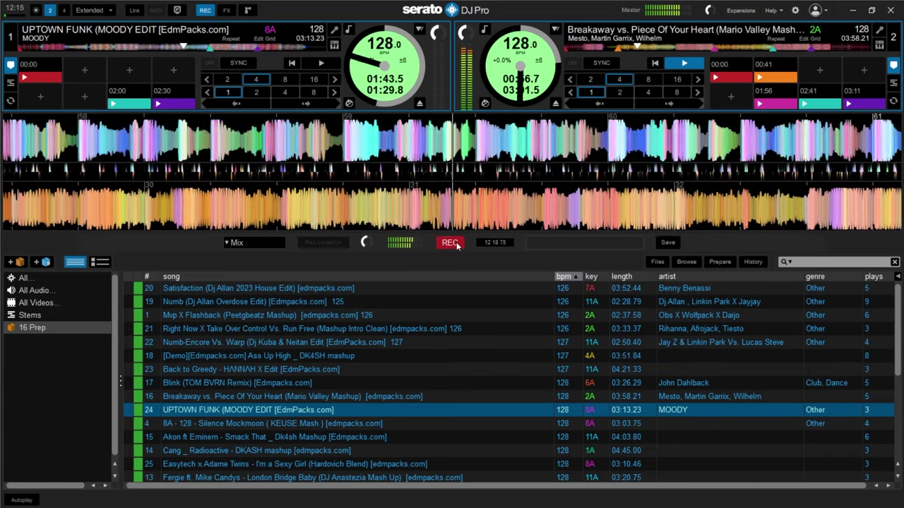
key("w")
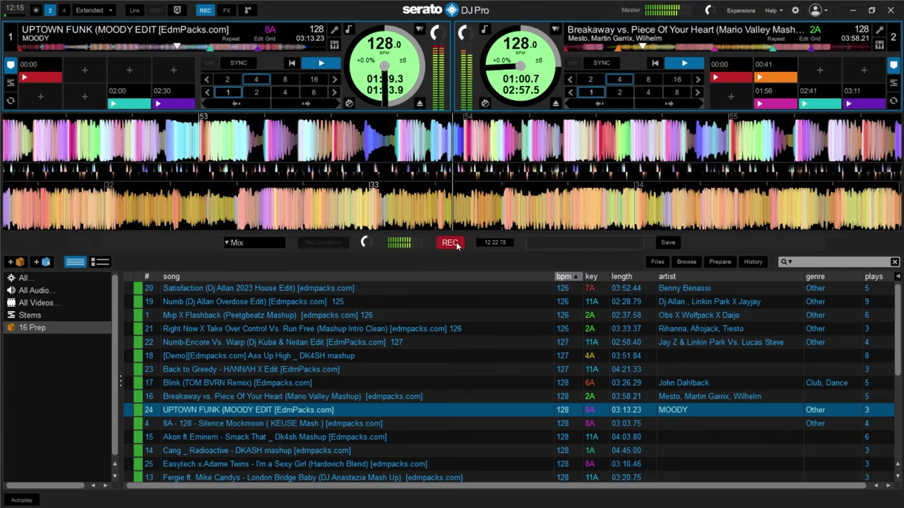
key("w")
key("shift+Left")
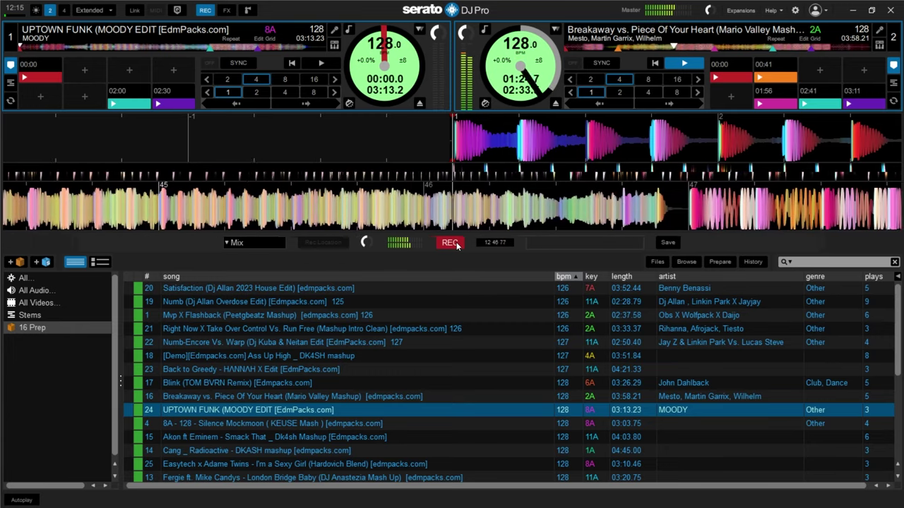
key("w")
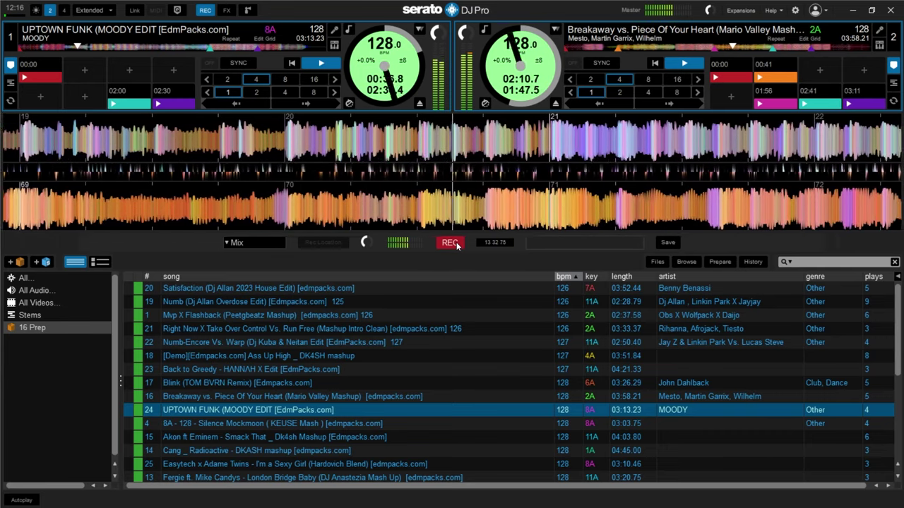
Load 8A - 128 - Silence Mockmoon (KEUSE Mash) onto deck 2 and Akon ft Eminem - Smack That onto deck 1.
key("Down")
key("shift+Right")
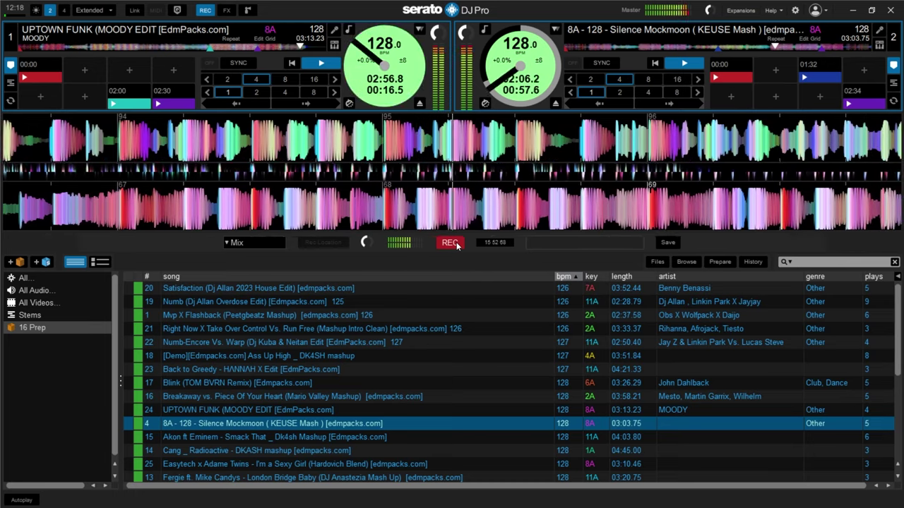
key("Down")
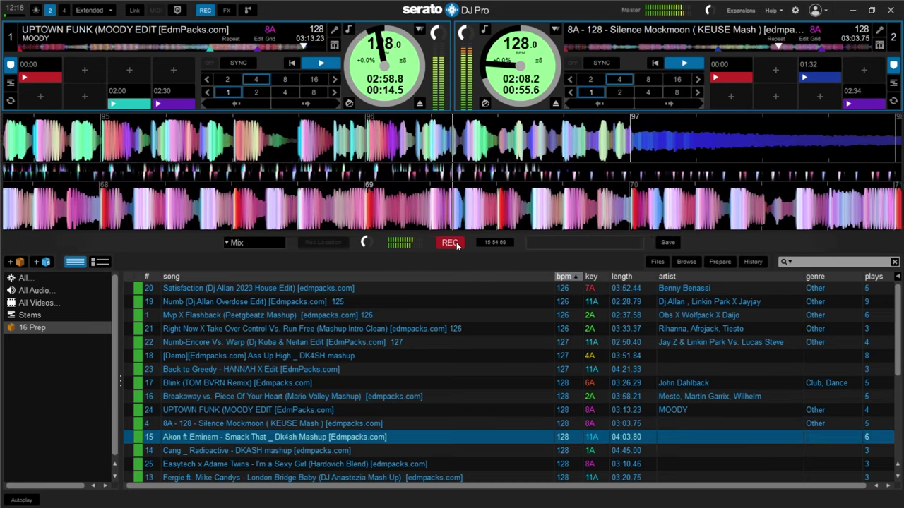
key("shift+Left")
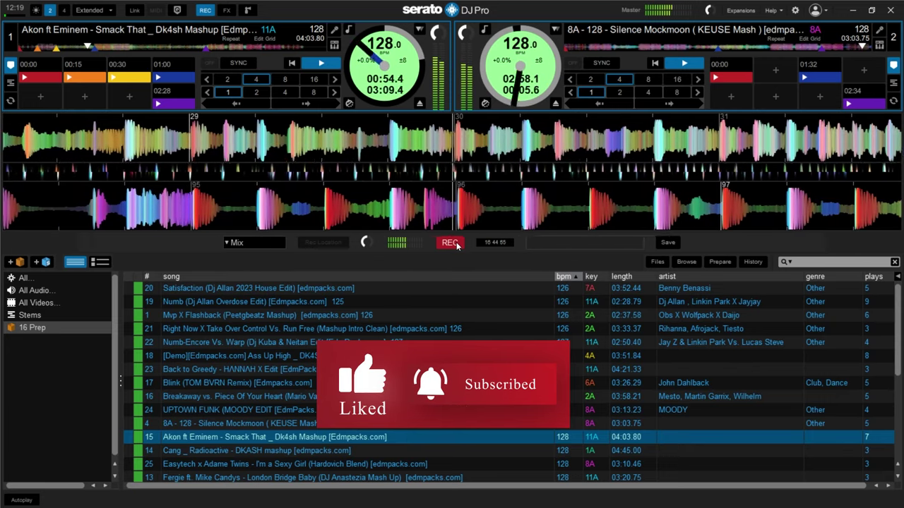
Load Cang _ Radioactive - DKASH mashup onto deck 2 and play it from its 01:15 cue point.
key("Down")
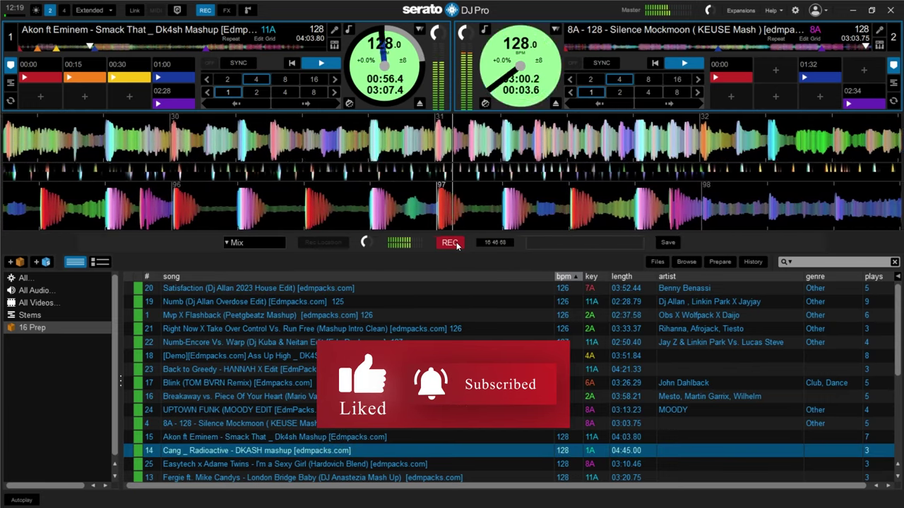
key("shift+Right")
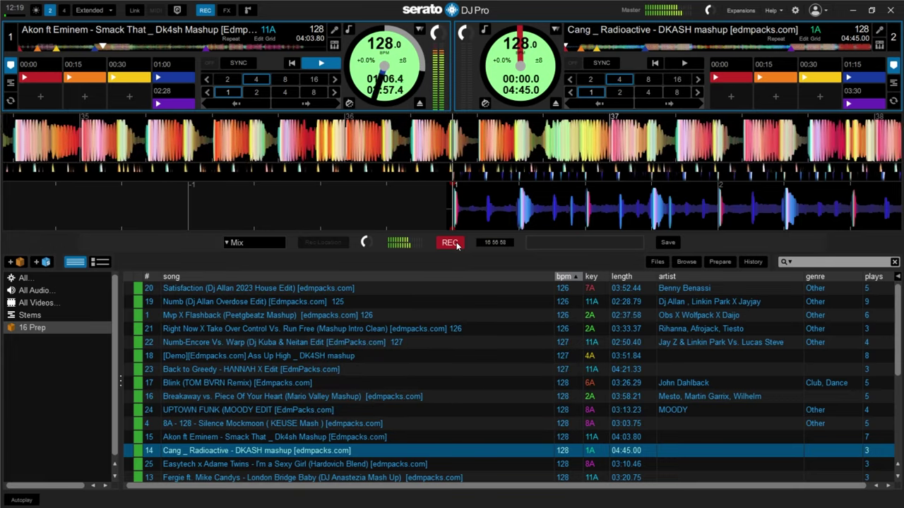
key("space")
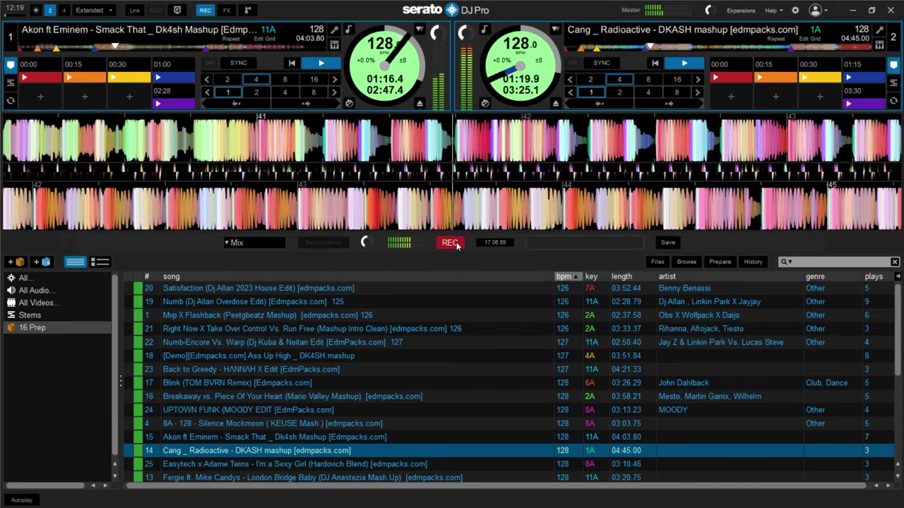
key("7")
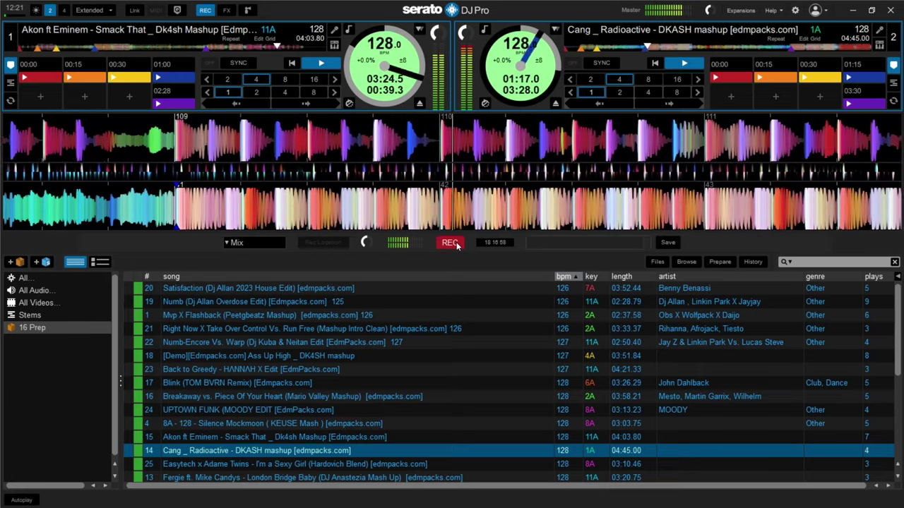
Load Easytech x Adame Twins - I'm a Sexy Girl onto deck 1 and play Fergie ft. Mike Candys - London Bridge Baby on deck 2 from its 01:00 cue.
key("Down")
key("shift+Left")
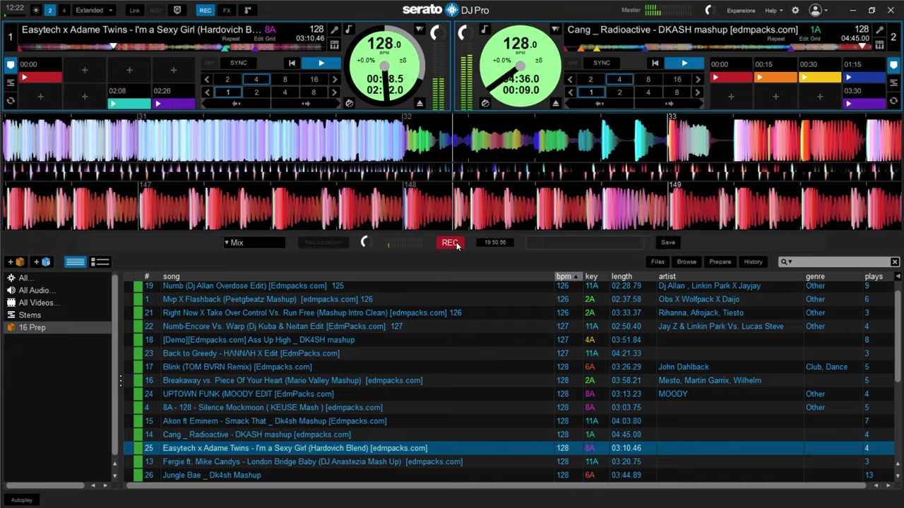
key("Down")
key("shift+Right")
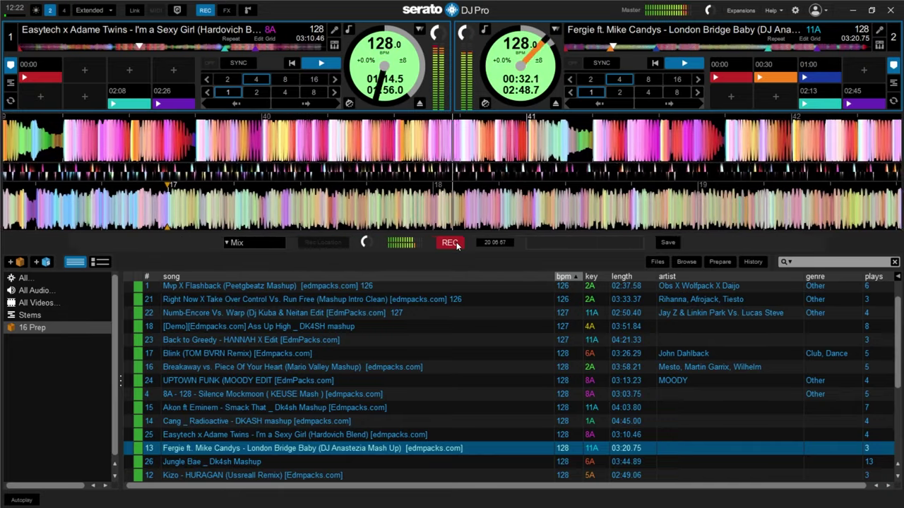
key("8")
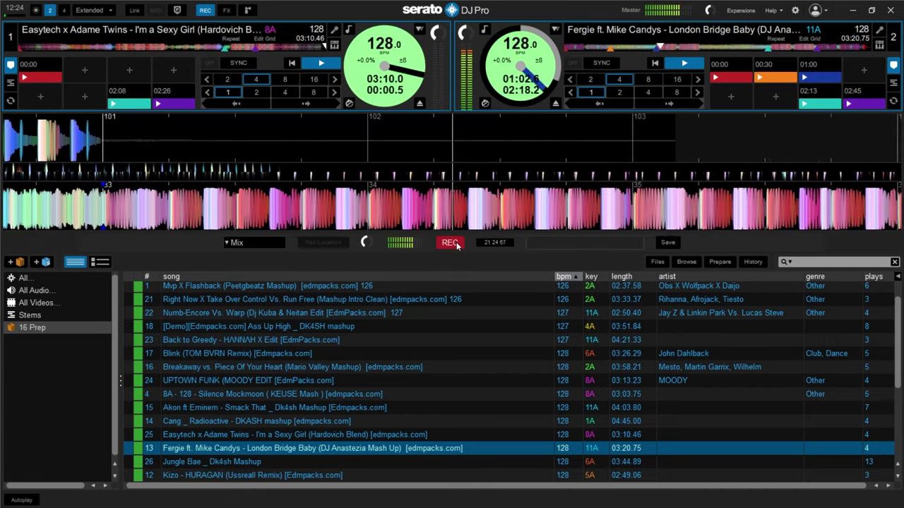
Load Jungle Bae _ Dk4sh Mashup onto deck 1, audition its 01:15 cue point, and play it from the 00:15 cue point.
key("Down")
key("Up")
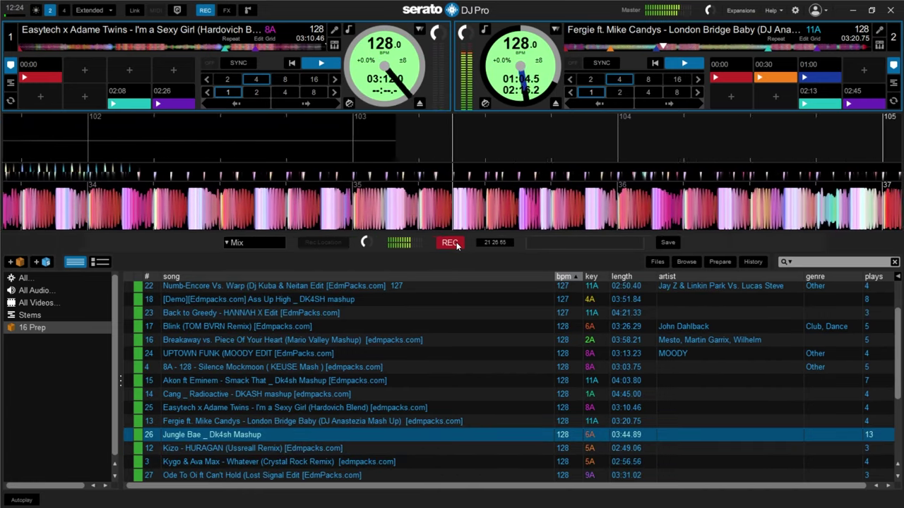
key("shift+Left")
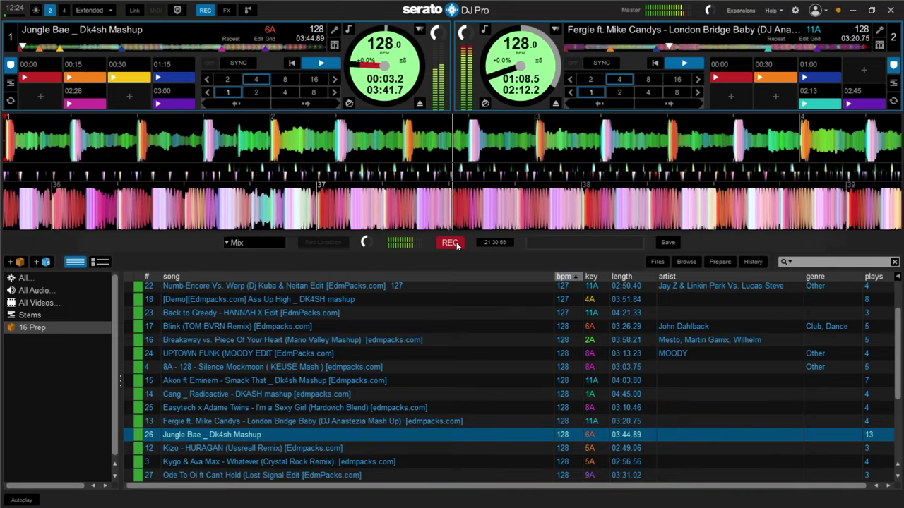
key("4")
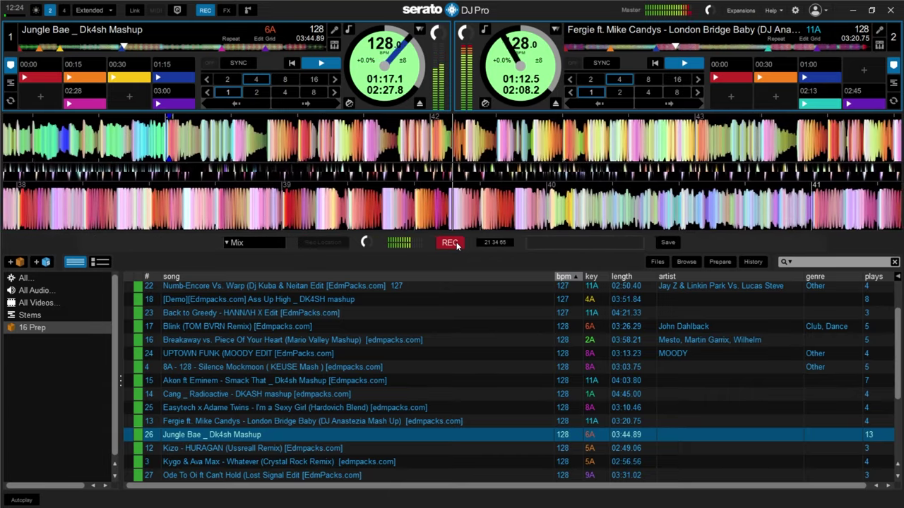
key("2")
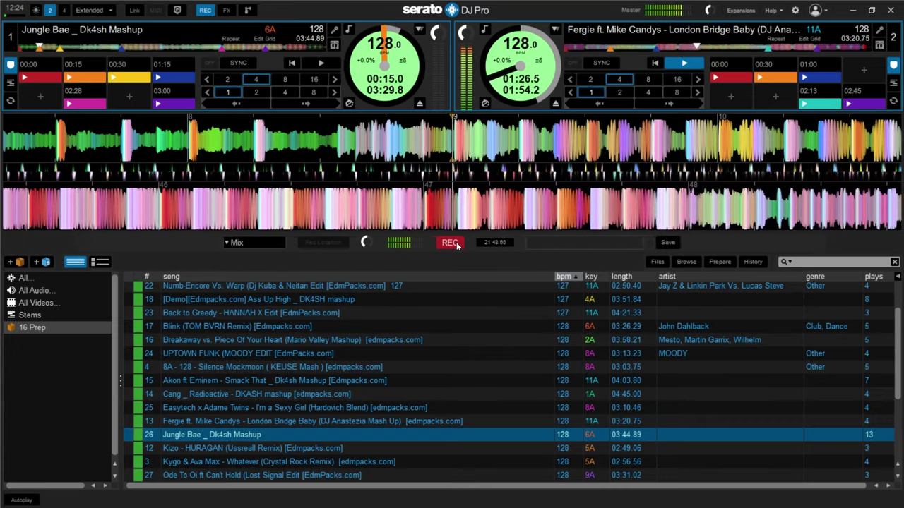
key("w")
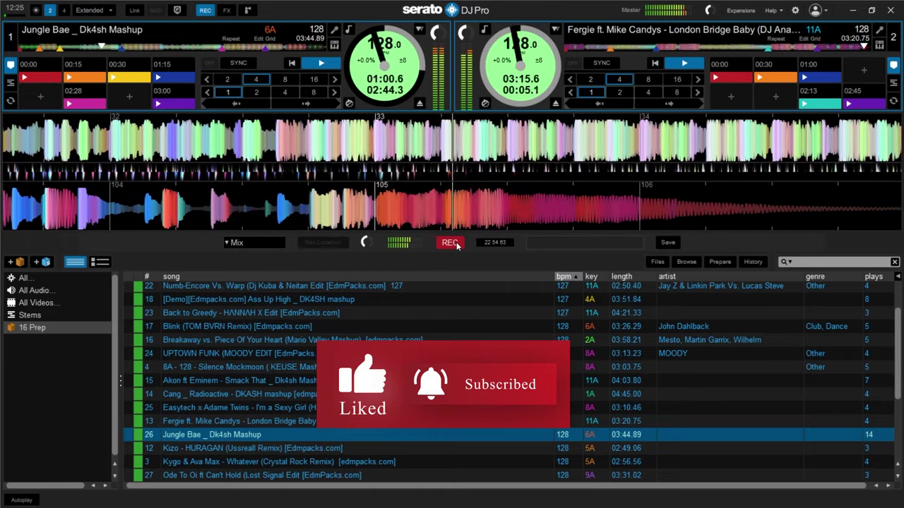
Load Kizo - HURAGAN (Ussreall Remix) onto deck 2, audition it, and reload it to play from the beginning.
key("Down")
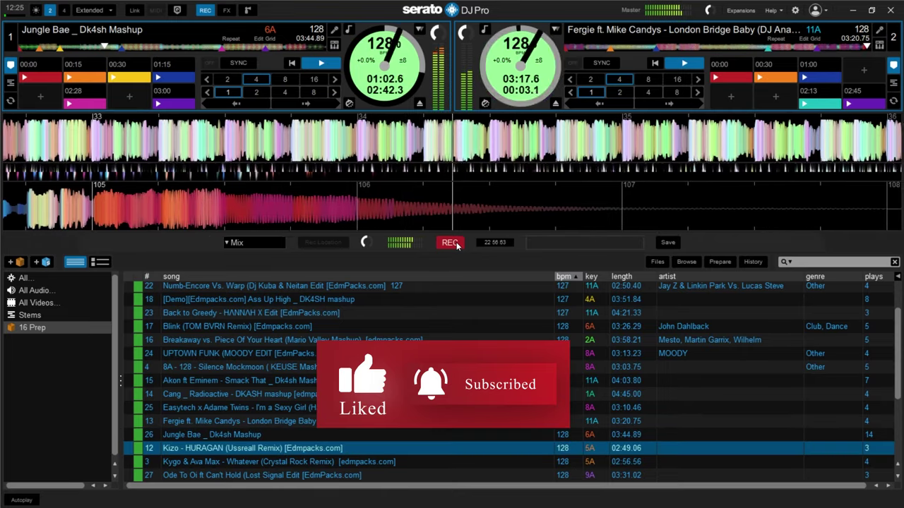
key("shift+Right")
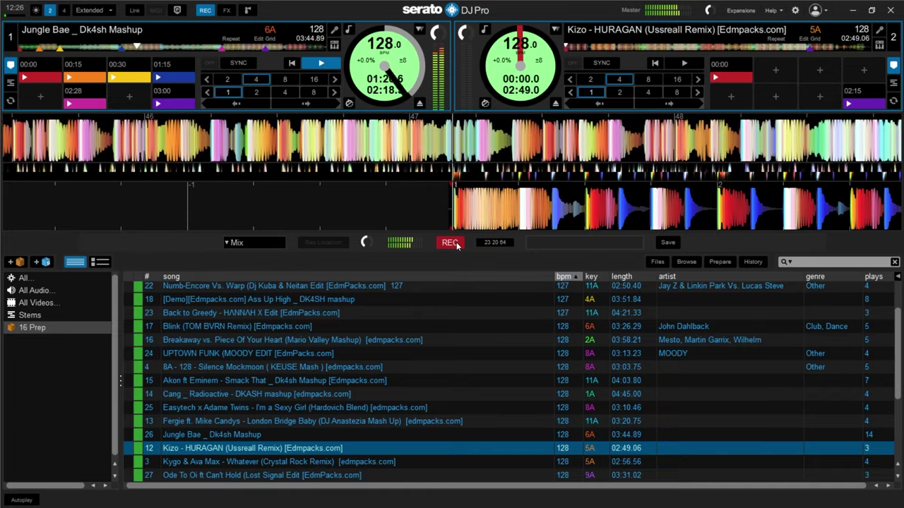
key("s")
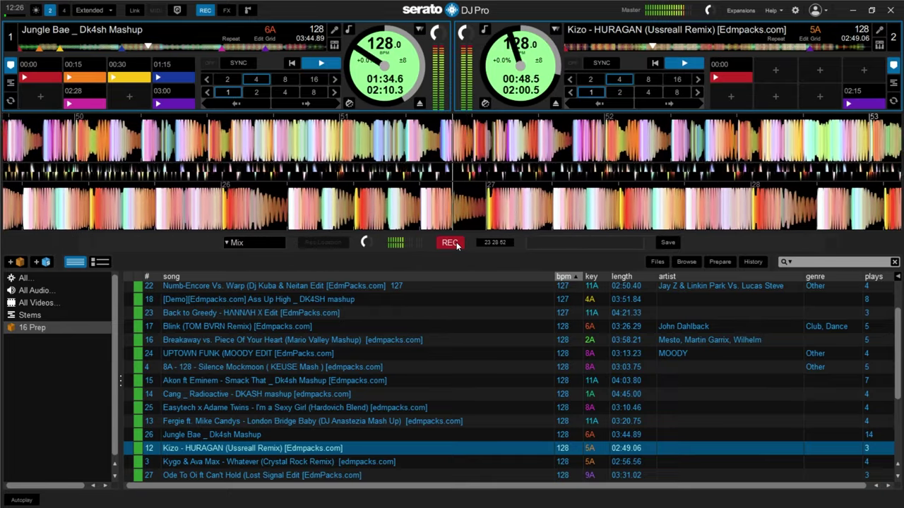
key("shift+Right")
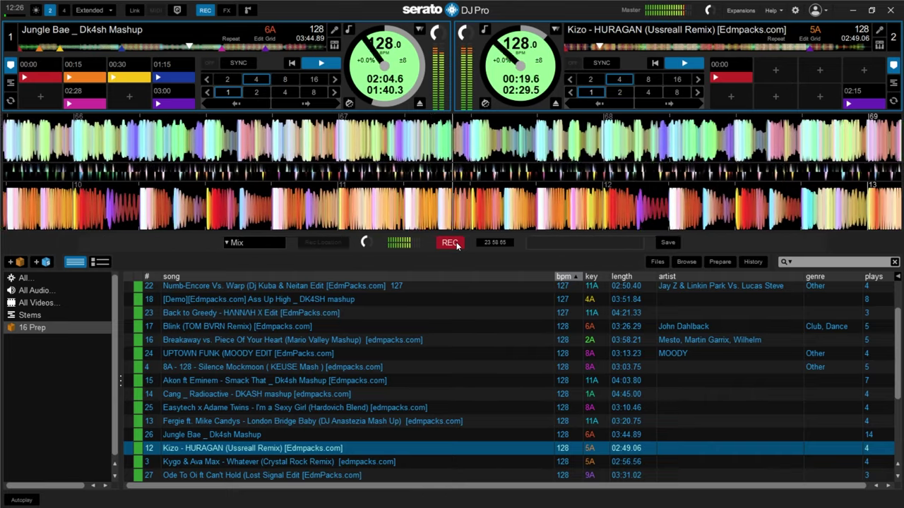
Load Kygo & Ava Max - Whatever (Crystal Rock Remix) onto deck 1, audition its 00:53 cue point, and play it from the 00:30 cue point.
key("Down")
key("shift+Left")
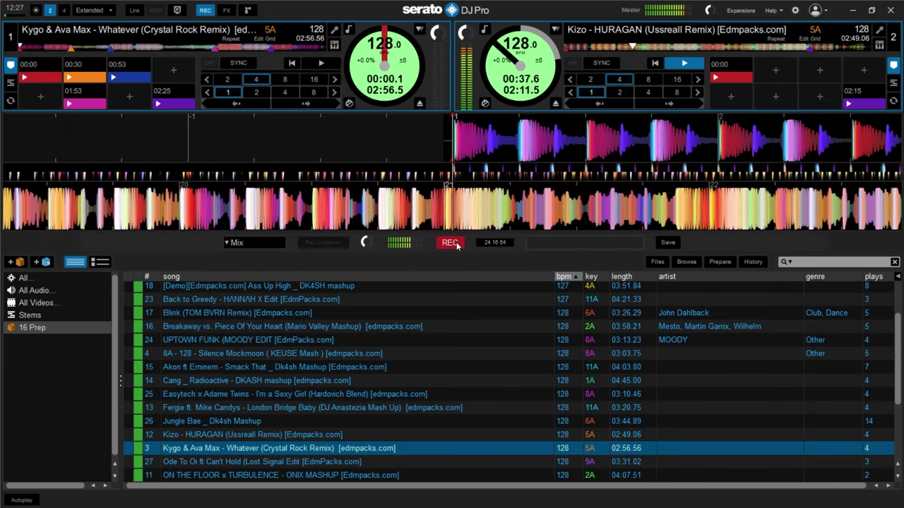
key("3")
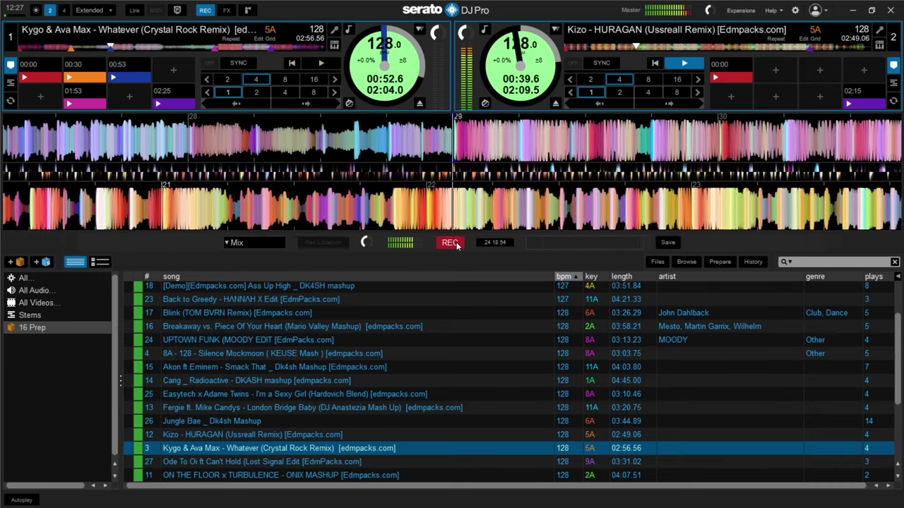
key("2")
key("w")
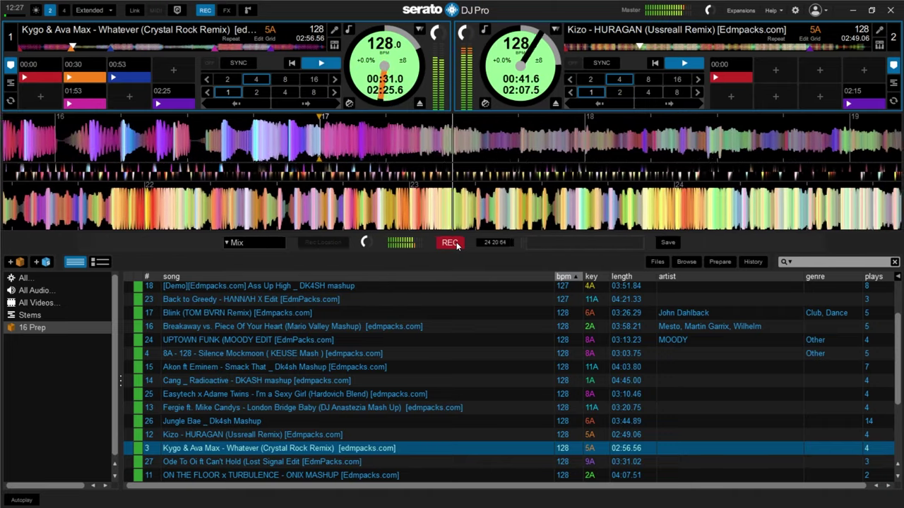
key("3")
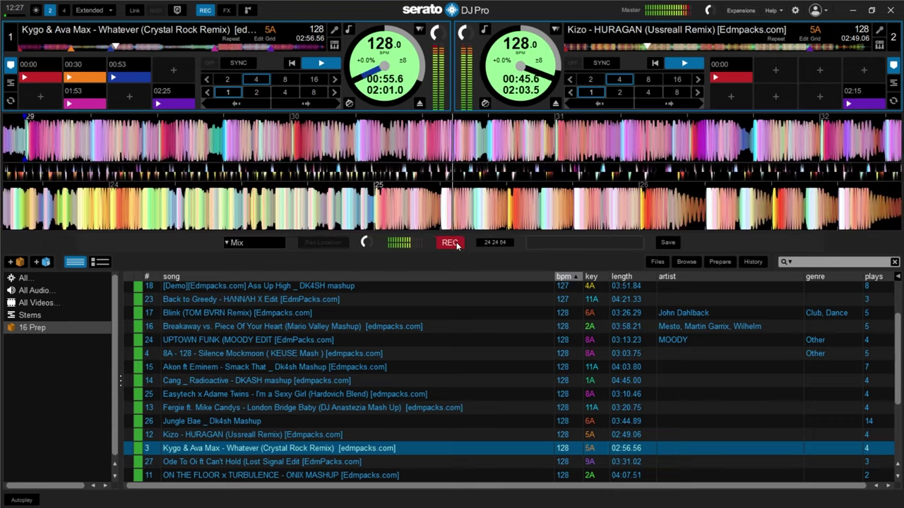
key("2")
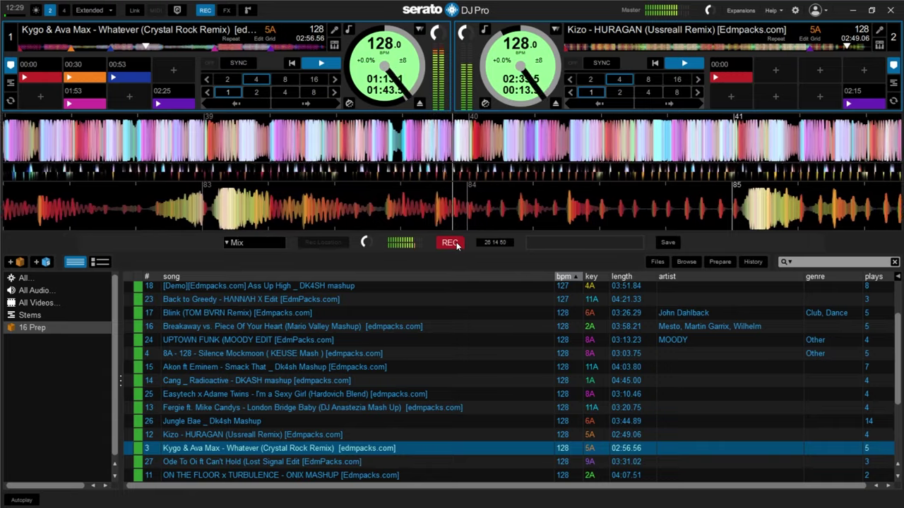
Load Ode To Oi ft Can't Hold (Lost Signal Edit) onto deck 2, audition its 01:00 cue point, and play it from the 00:30 cue point.
key("Down")
key("shift+Right")
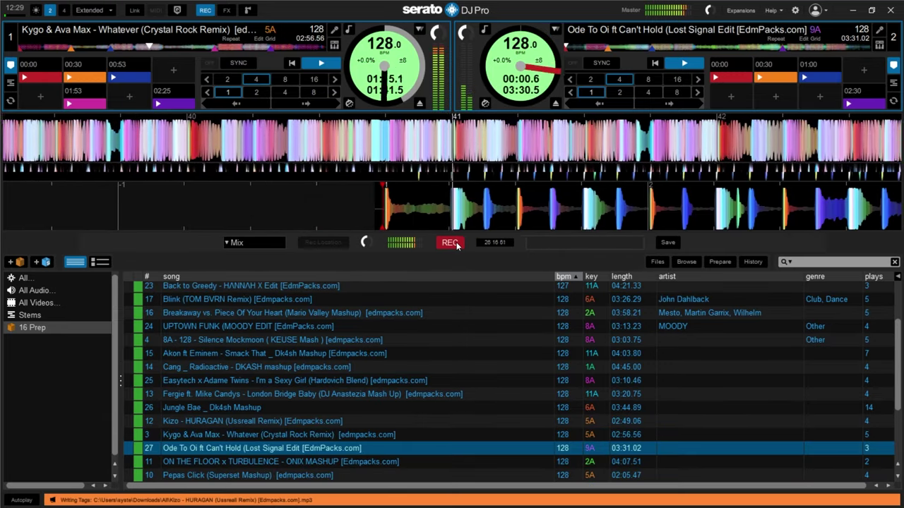
key("7")
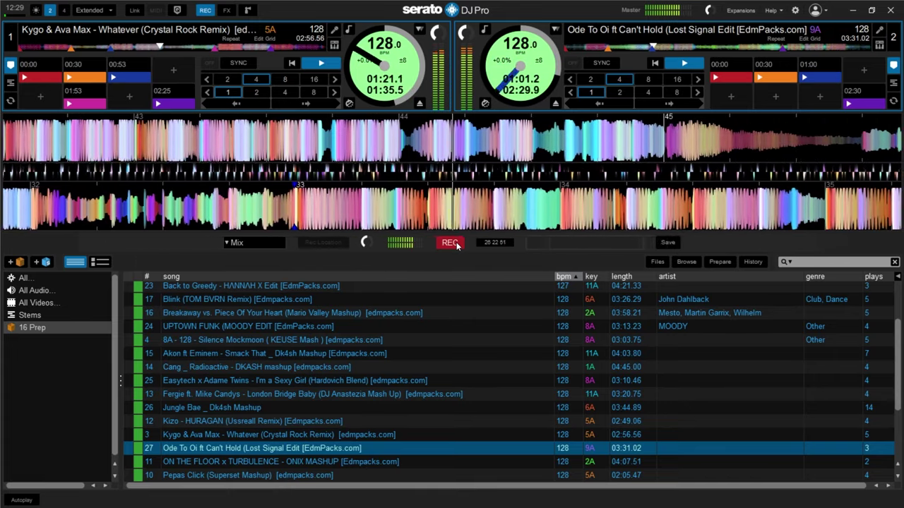
key("7")
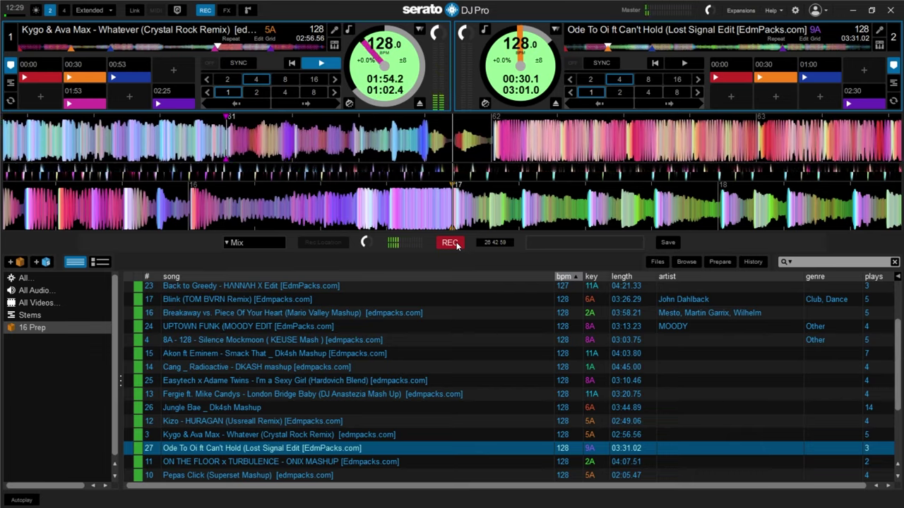
key("s")
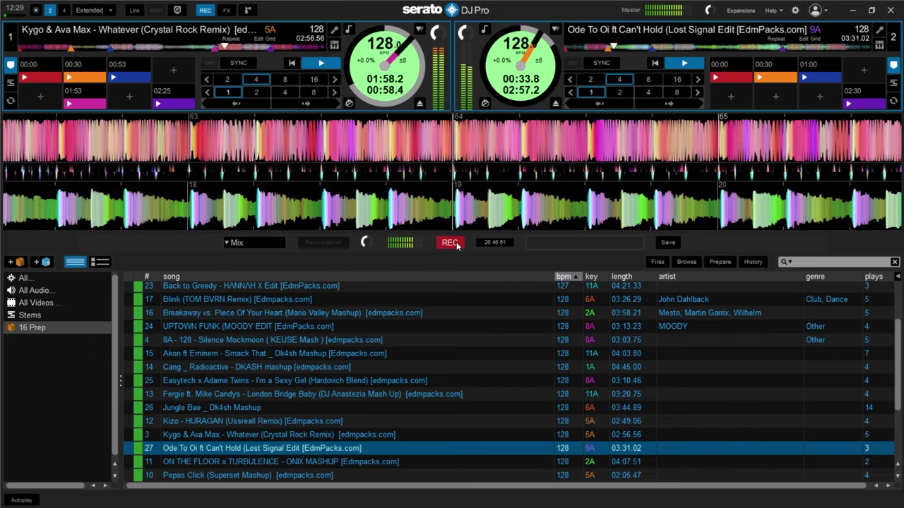
key("shift+Right")
key("7")
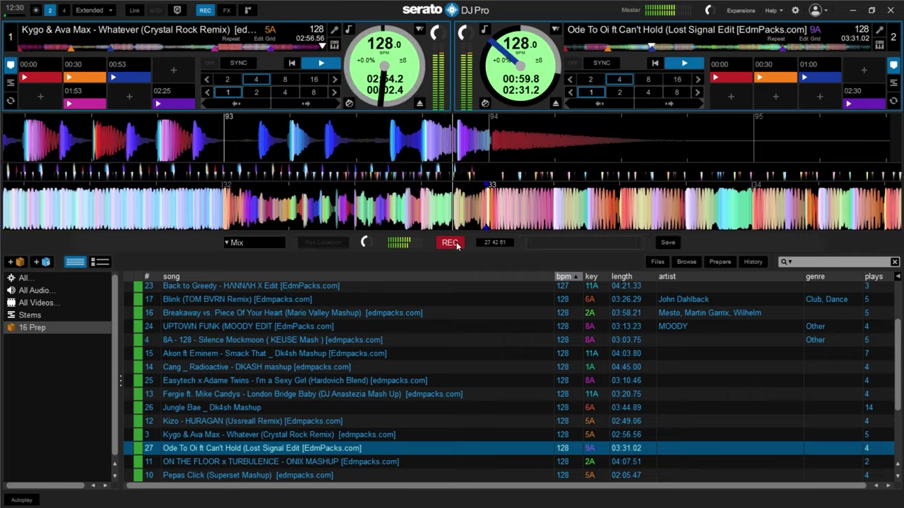
Load ON THE FLOOR x TURBULENCE - ONIX MASHUP onto deck 1 and Pepas Click (Superset Mashup) onto deck 2.
key("Down")
key("shift+Left")
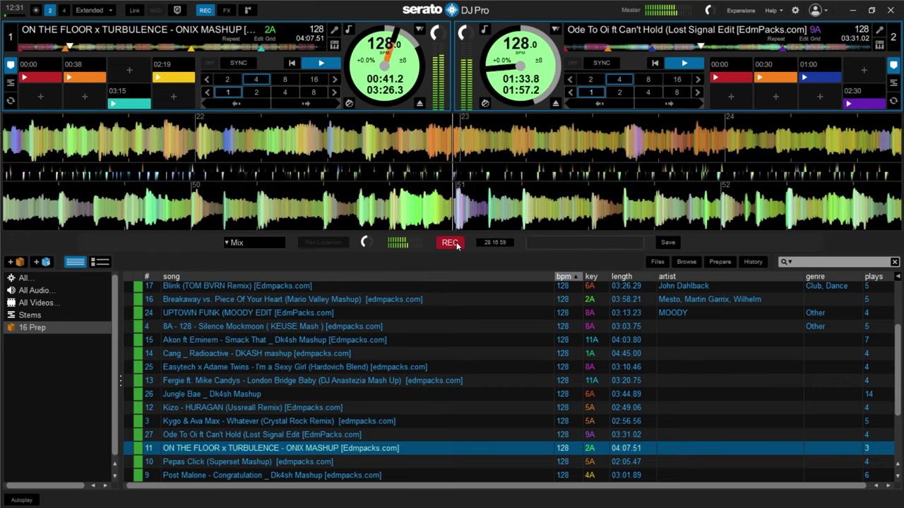
key("Down")
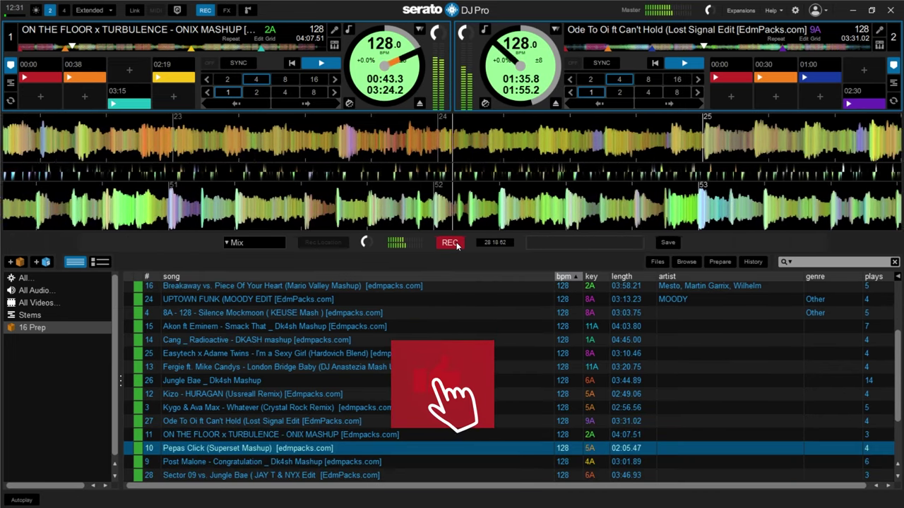
key("shift+Right")
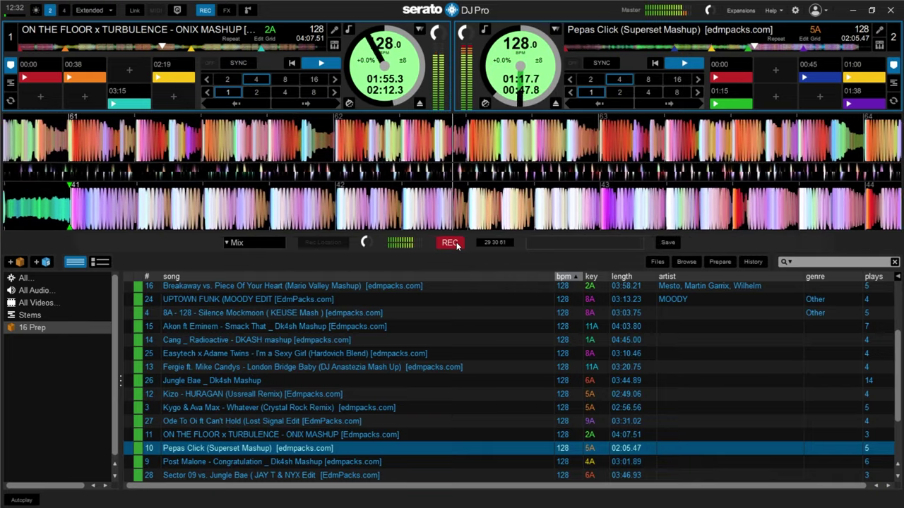
Load Post Malone - Congratulation _ Dk4sh Mashup onto deck 1 and play it from its 00:15 cue point.
key("Down")
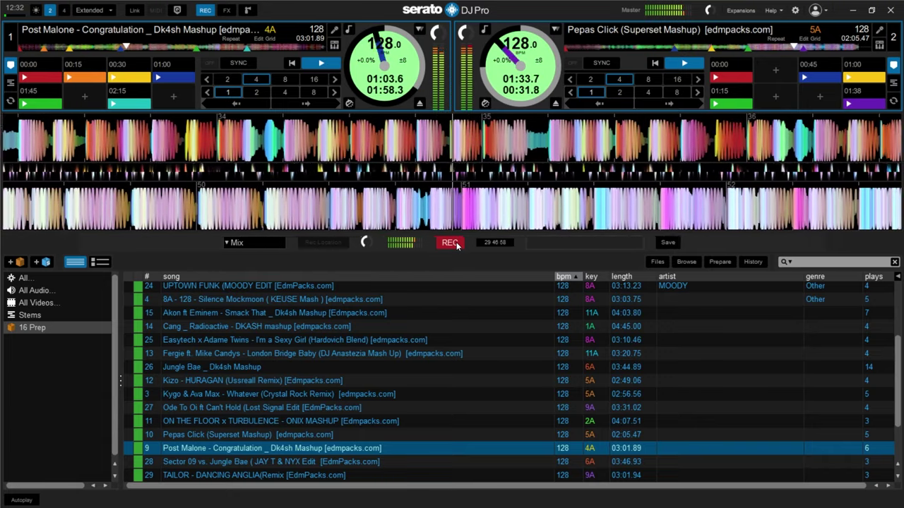
key("2")
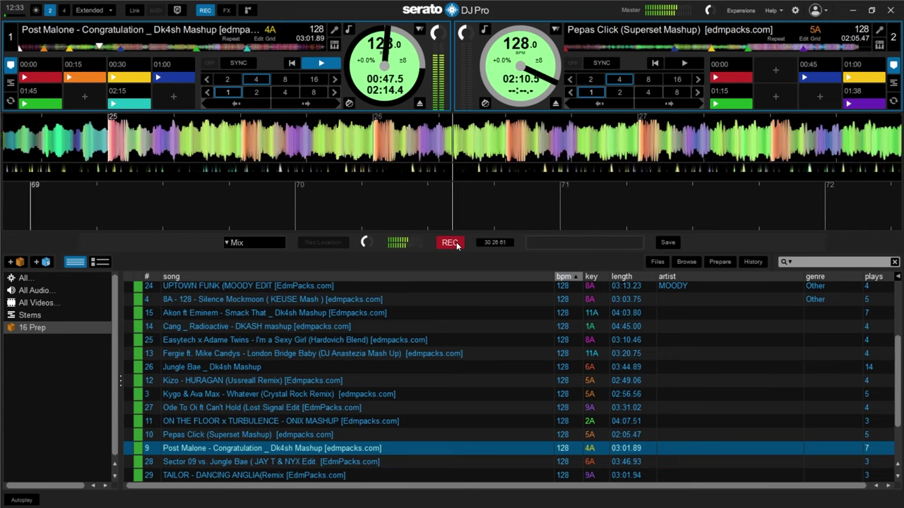
Load Sector 09 vs. Jungle Bae onto deck 2, audition its 01:15 cue point, and play it from the 00:28 cue point.
key("Down")
key("Down")
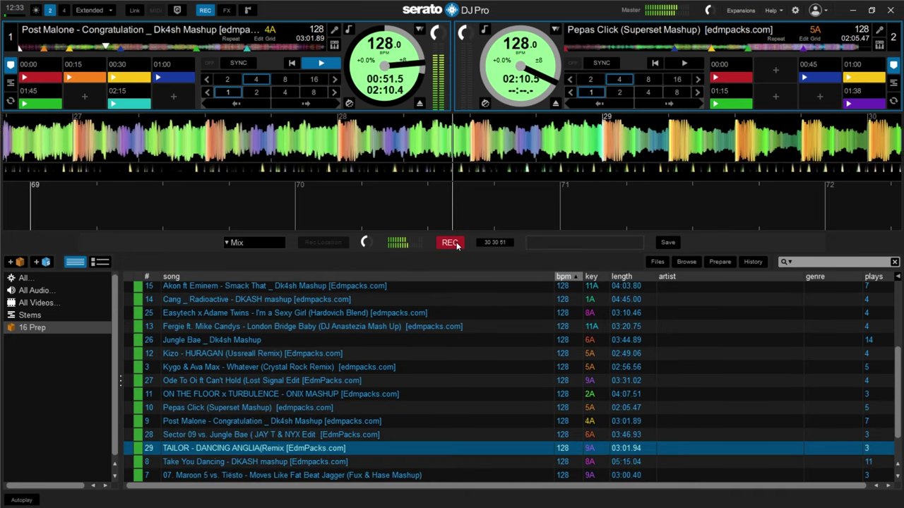
key("Up")
key("shift+Right")
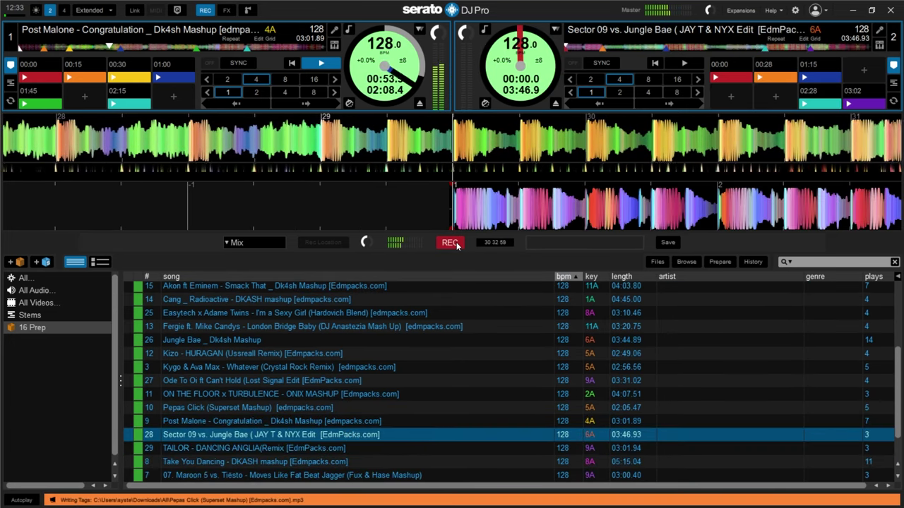
key("s")
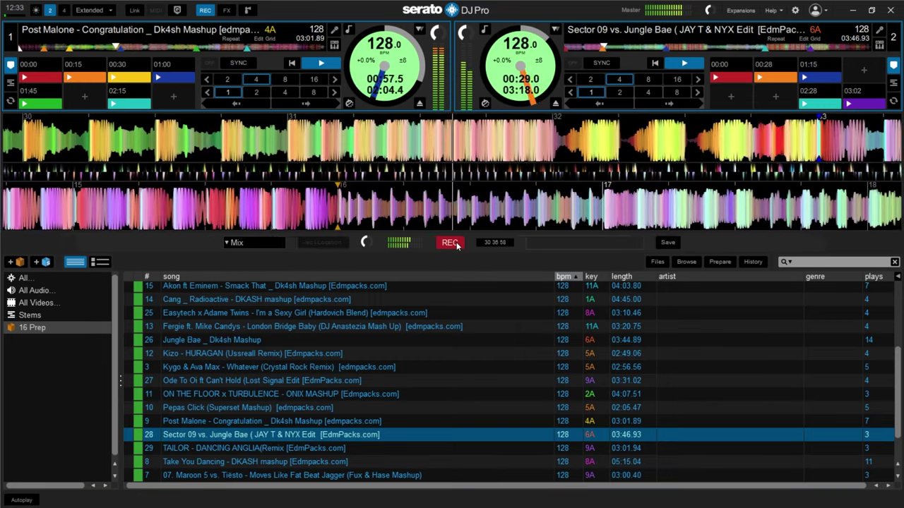
key("8")
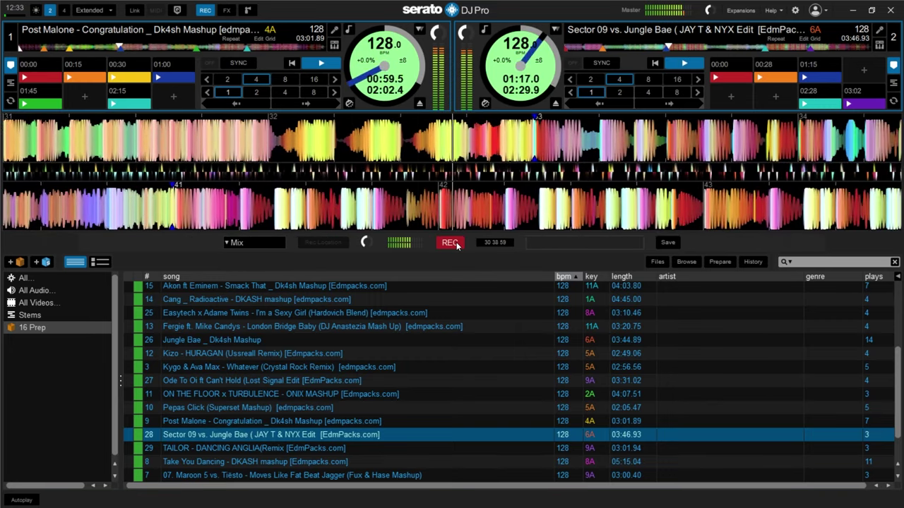
key("7")
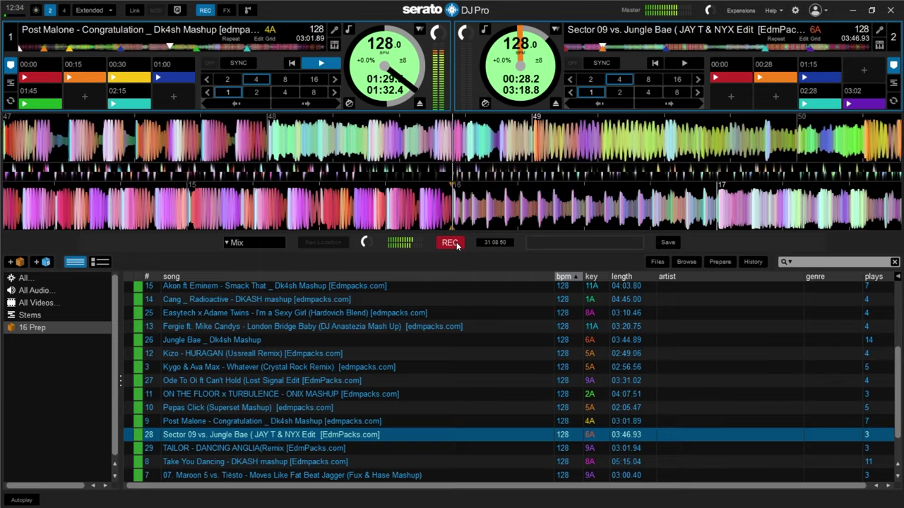
key("s")
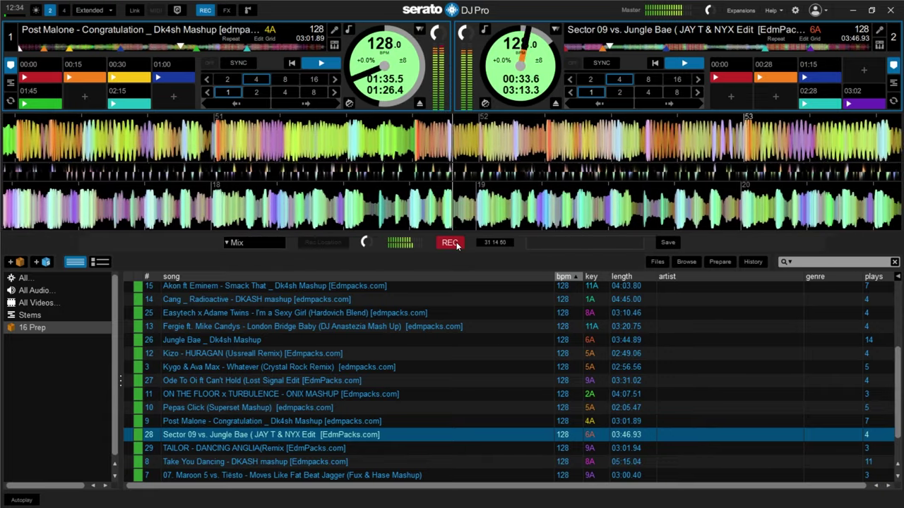
Try Take You Dancing on deck 1, replace it with TAILOR - DANCING ANGLIA, and play that from the beginning.
key("Down")
key("Down")
key("shift+Left")
key("Up")
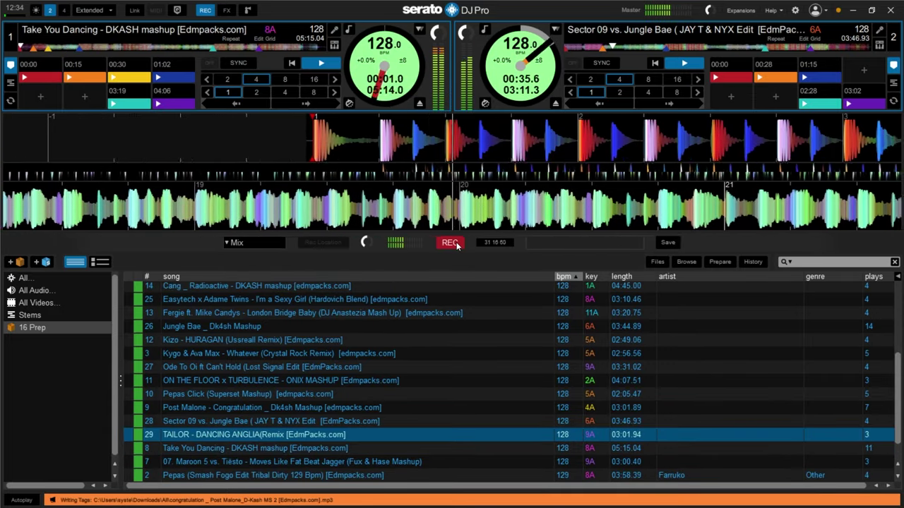
key("shift+Left")
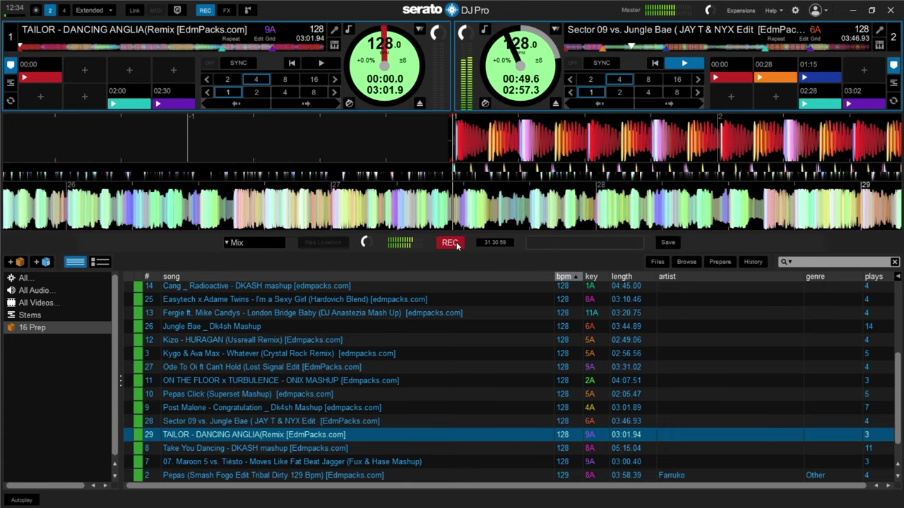
key("w")
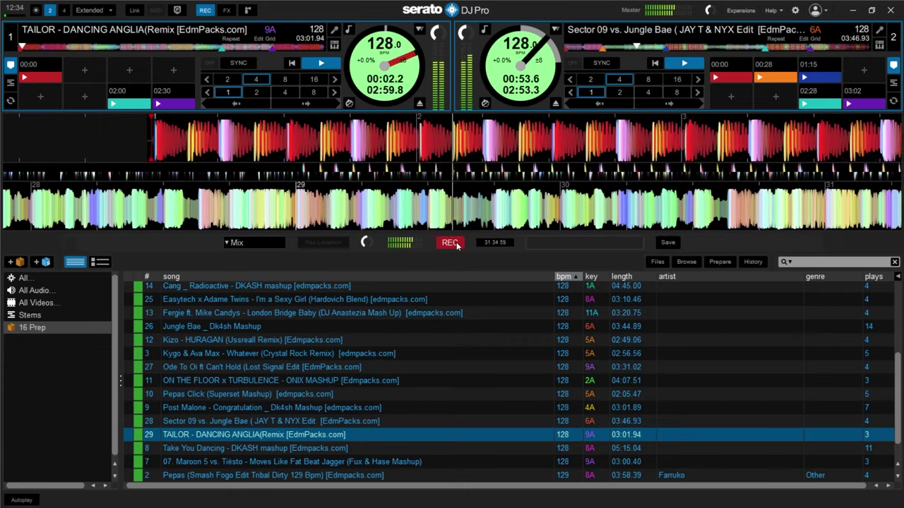
Load Take You Dancing onto deck 2, then replace it with Maroon 5 vs. Tiësto - Moves Like Fat Beat Jagger, cued at 00:38.
key("shift+Left")
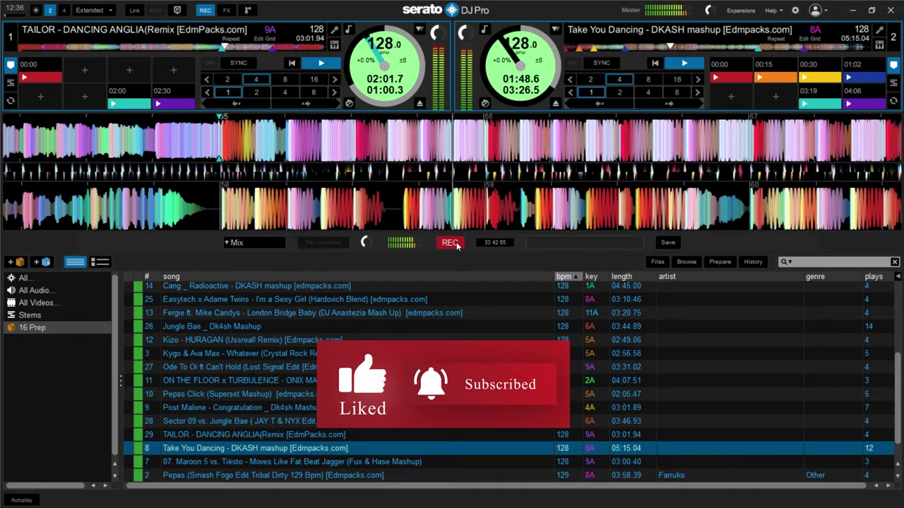
key("Down")
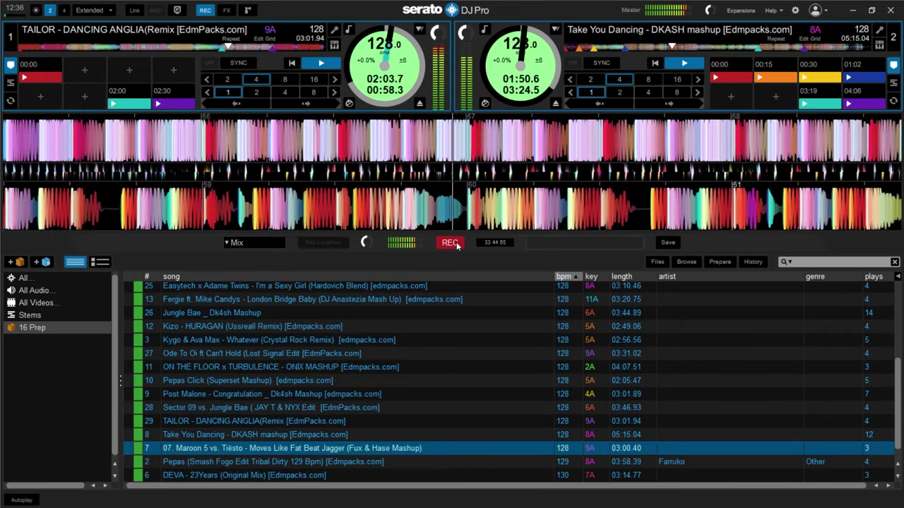
key("shift+Right")
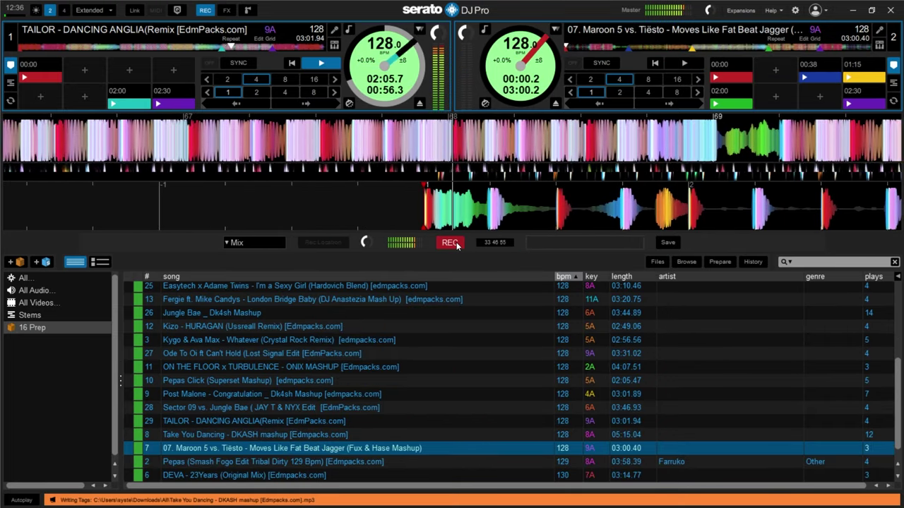
key("8")
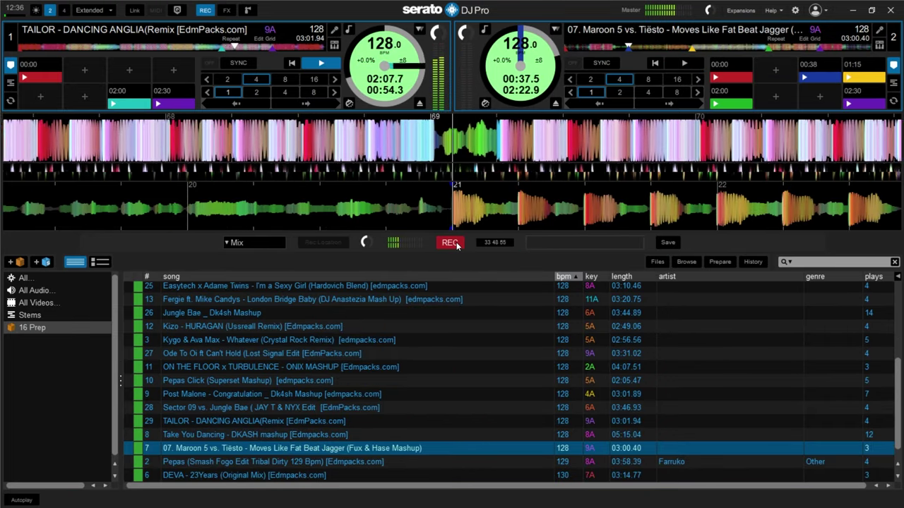